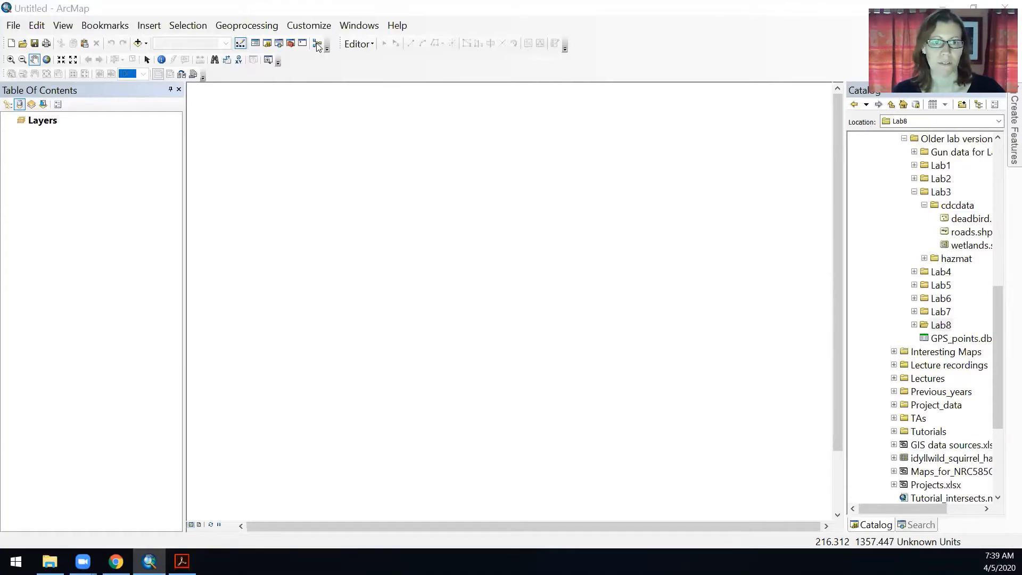
Open ModelBuilder and enlarge the empty model window
left_click(319, 45)
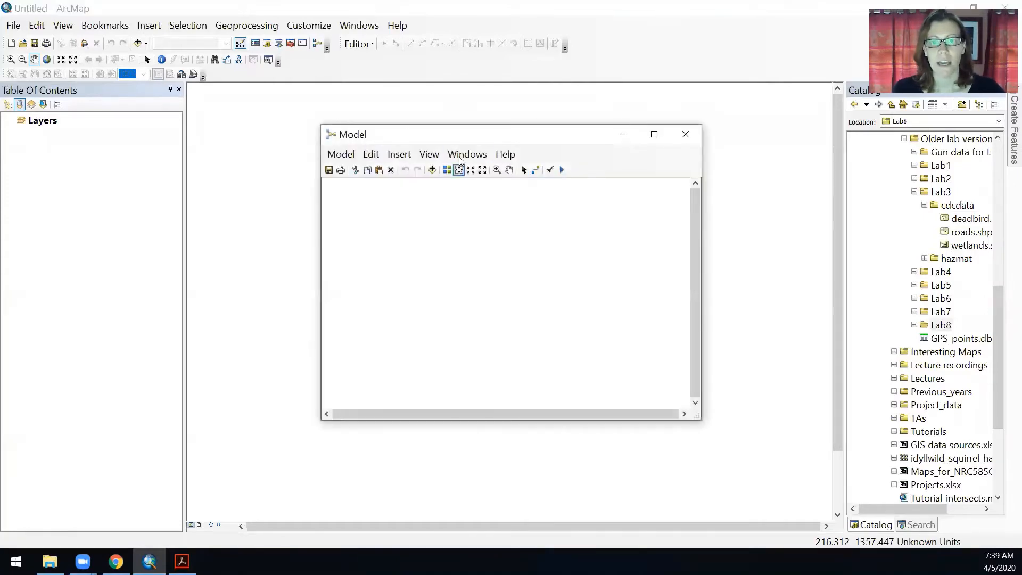
left_click_drag(445, 134, 314, 129)
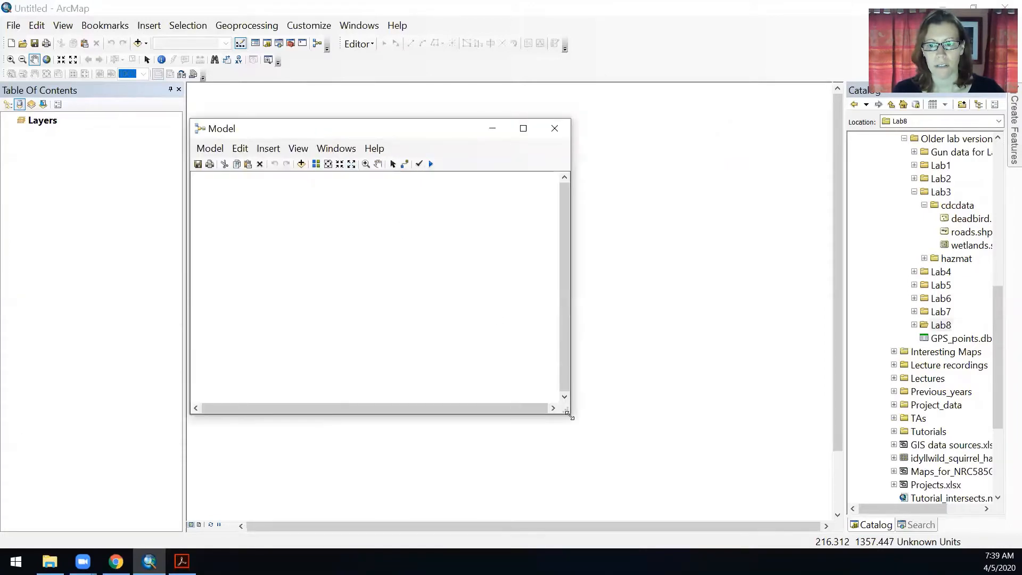
left_click_drag(569, 416, 807, 457)
mouse_move(563, 128)
left_mouse_down()
mouse_move(585, 122)
mouse_move(576, 120)
left_mouse_up()
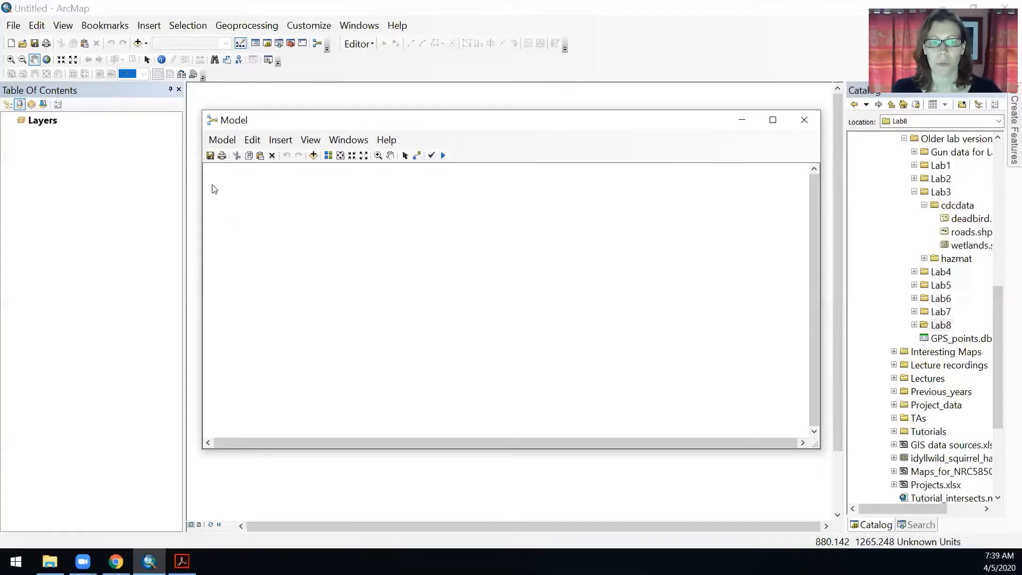
Save the model as Model_bird inside a new Toolbox.tbx created in the Temp folder
left_click(210, 156)
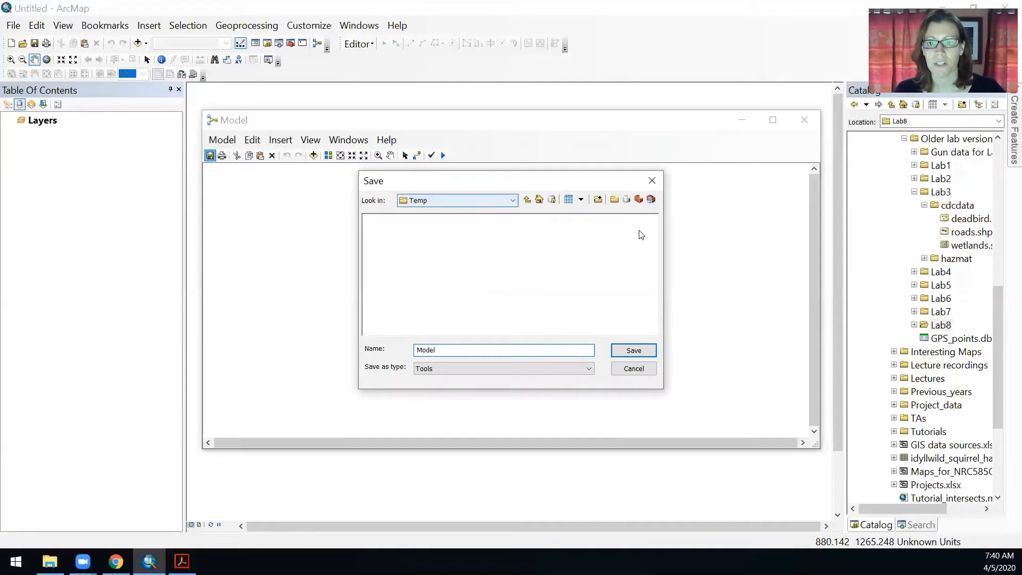
left_click(639, 201)
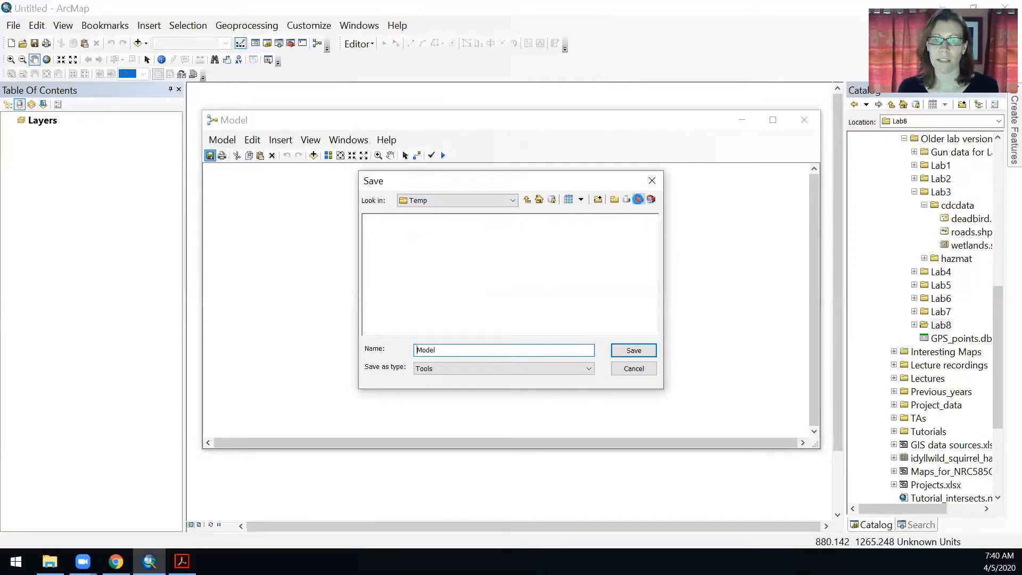
left_click(523, 282)
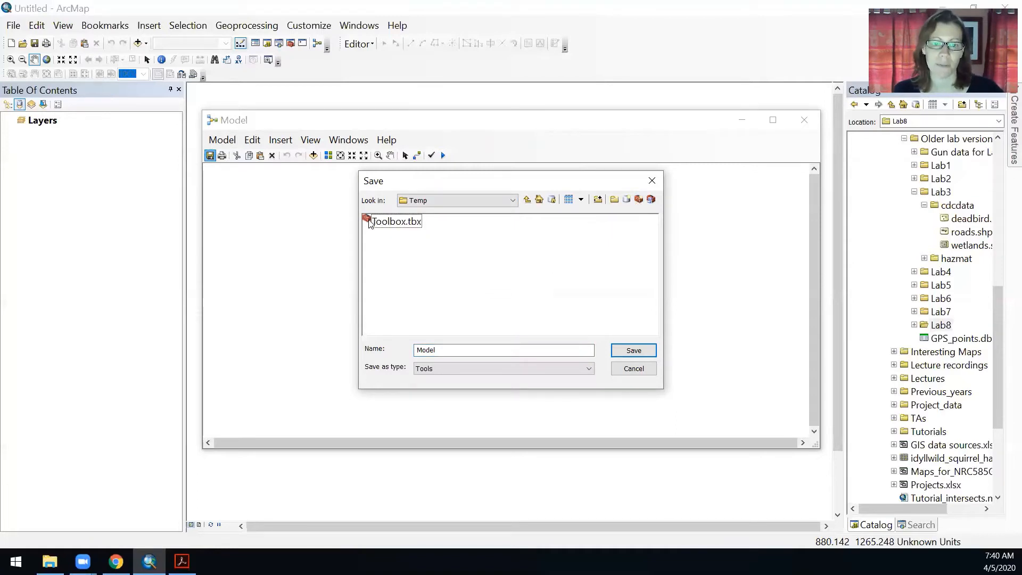
double_click(386, 223)
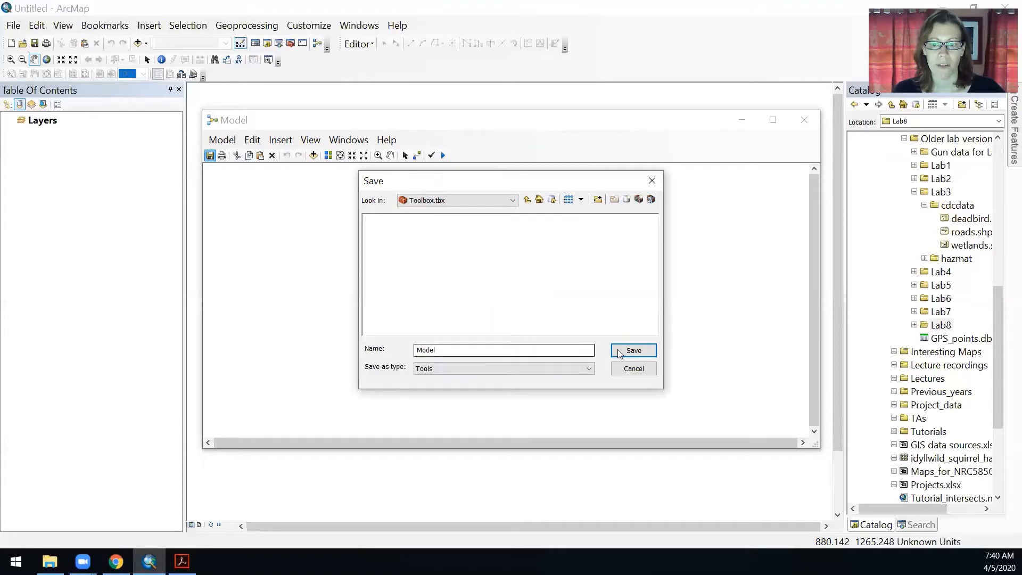
left_click(464, 352)
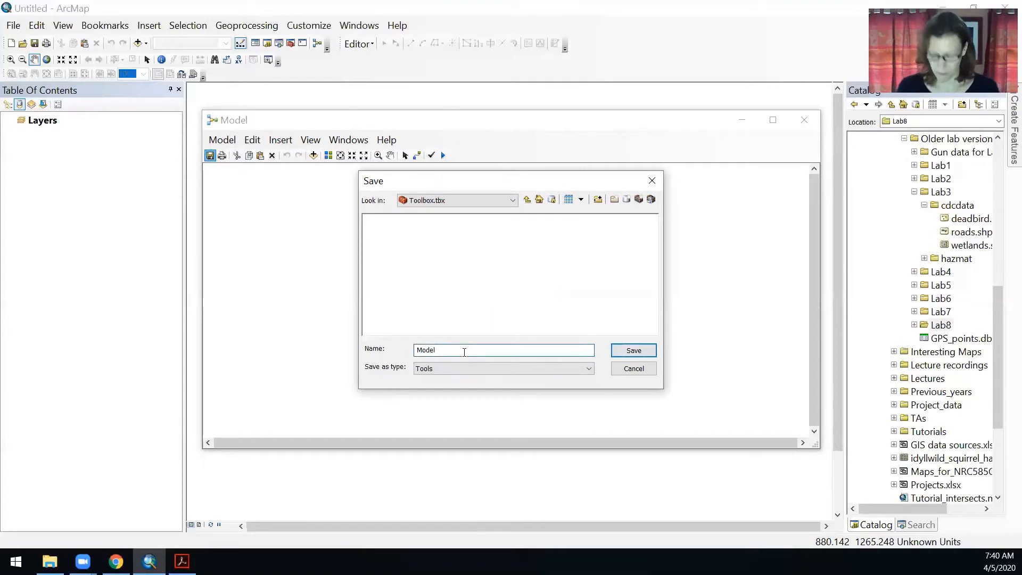
type("_bird")
key("Return")
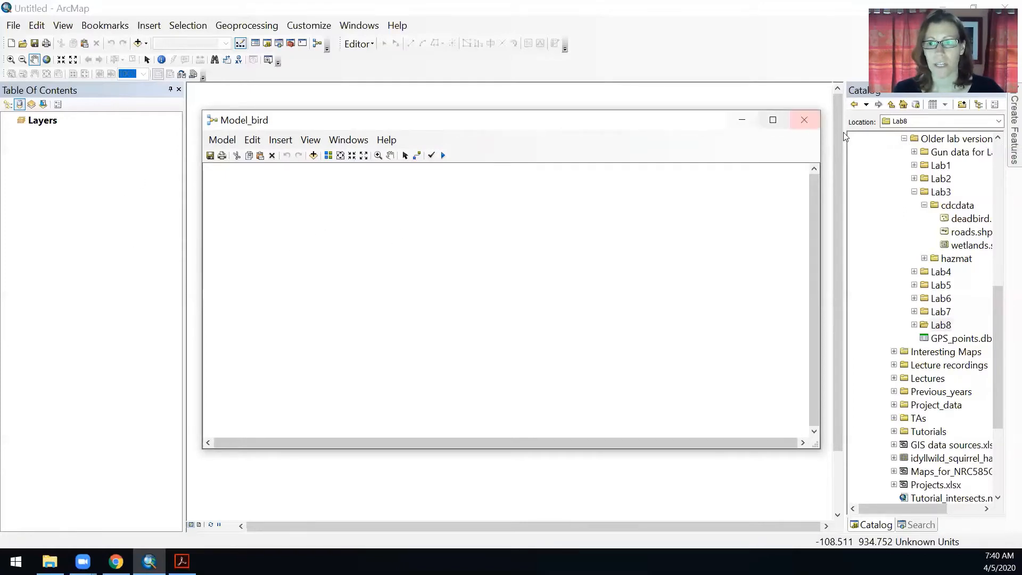
Add deadbird.shp, roads.shp and wetlands.shp from the Lab3 cdcdata folder to the model
left_click_drag(969, 220, 272, 251)
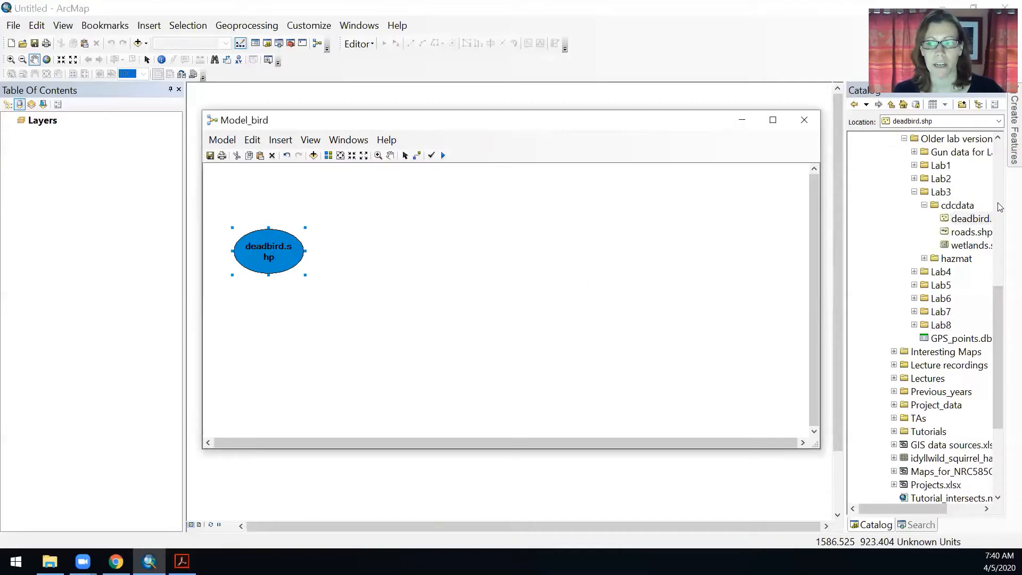
left_click_drag(971, 232, 271, 333)
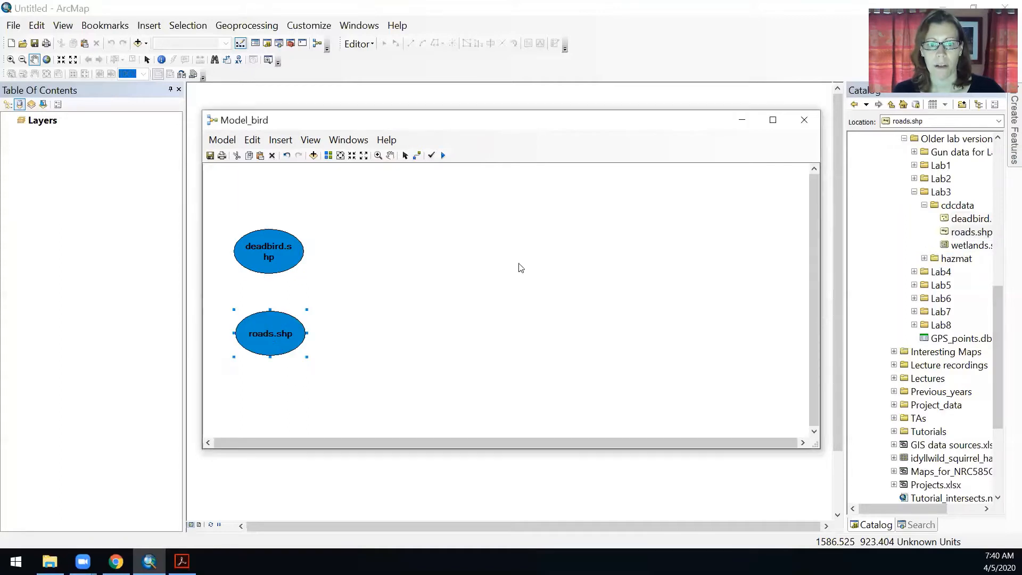
left_click_drag(966, 245, 517, 352)
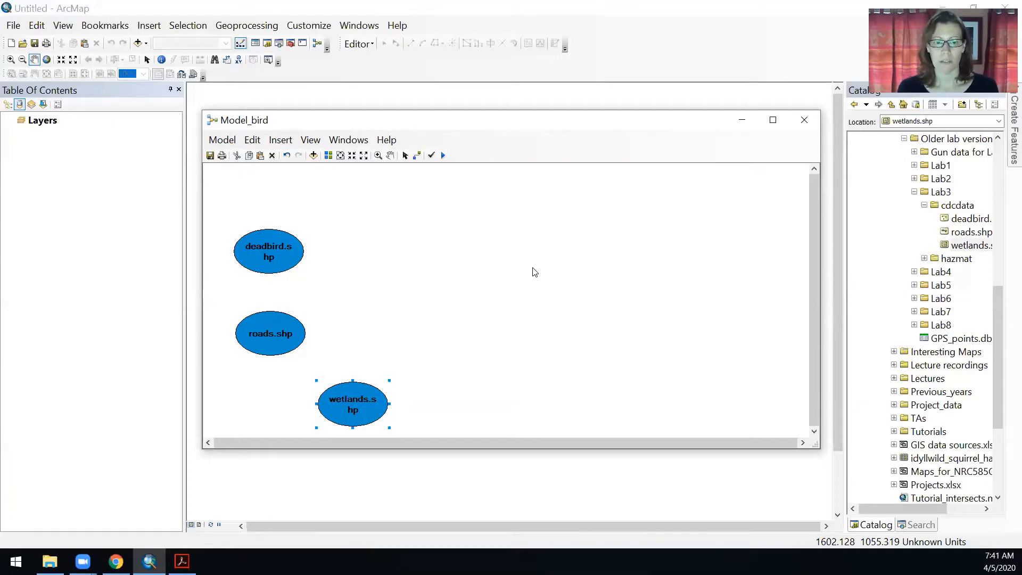
left_click(258, 256)
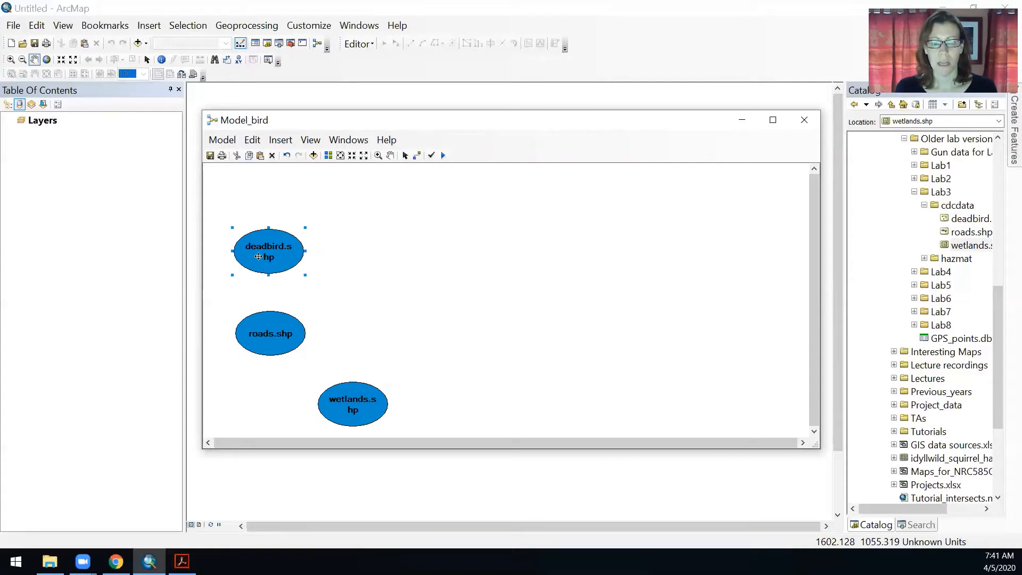
left_click(271, 349)
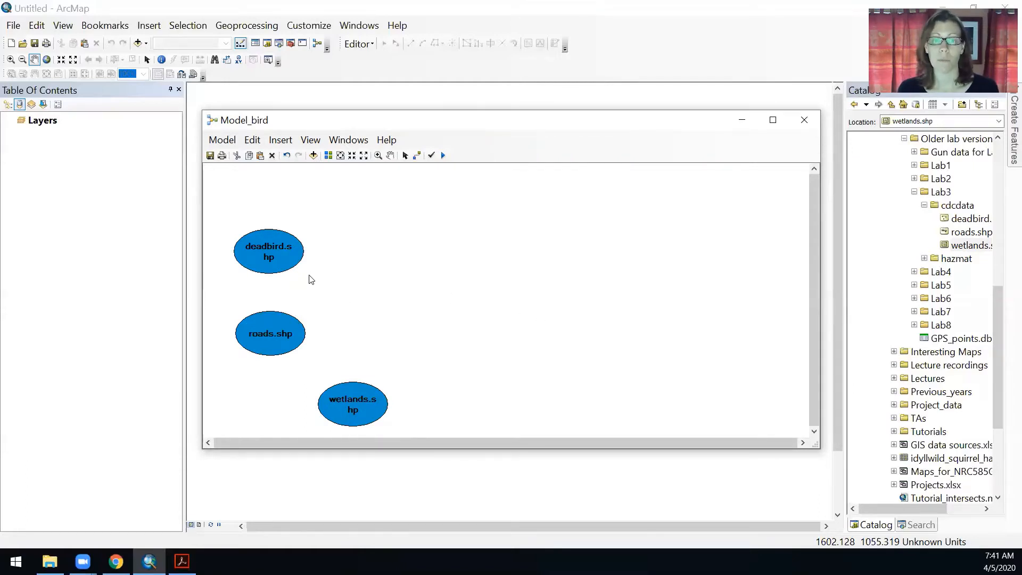
mouse_move(311, 266)
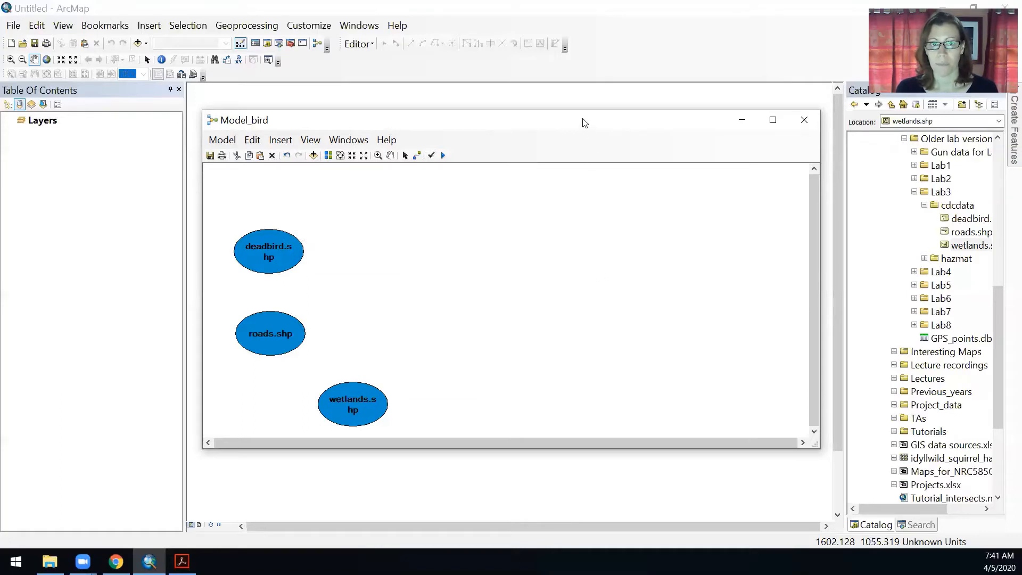
left_click(246, 25)
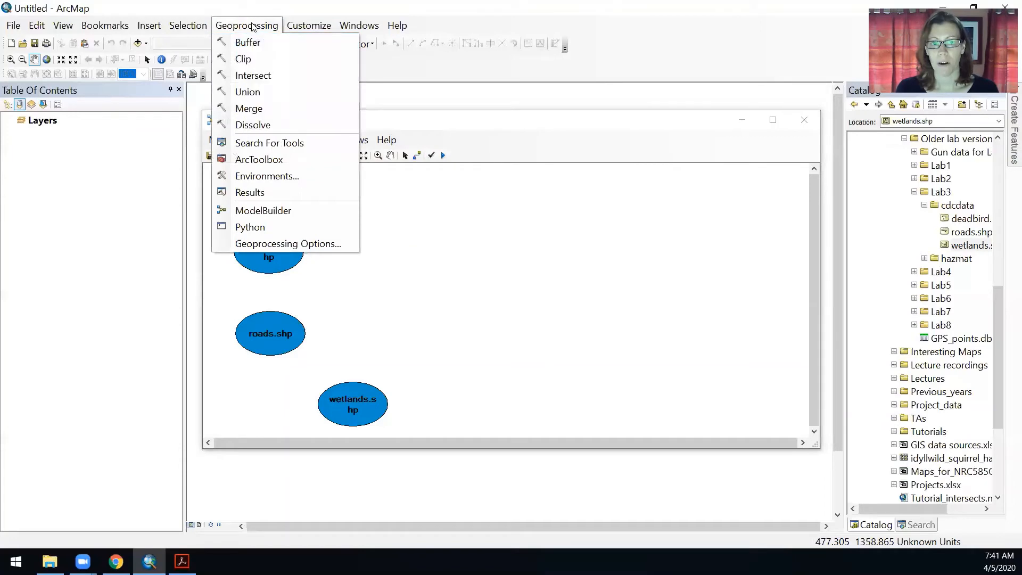
left_click(253, 27)
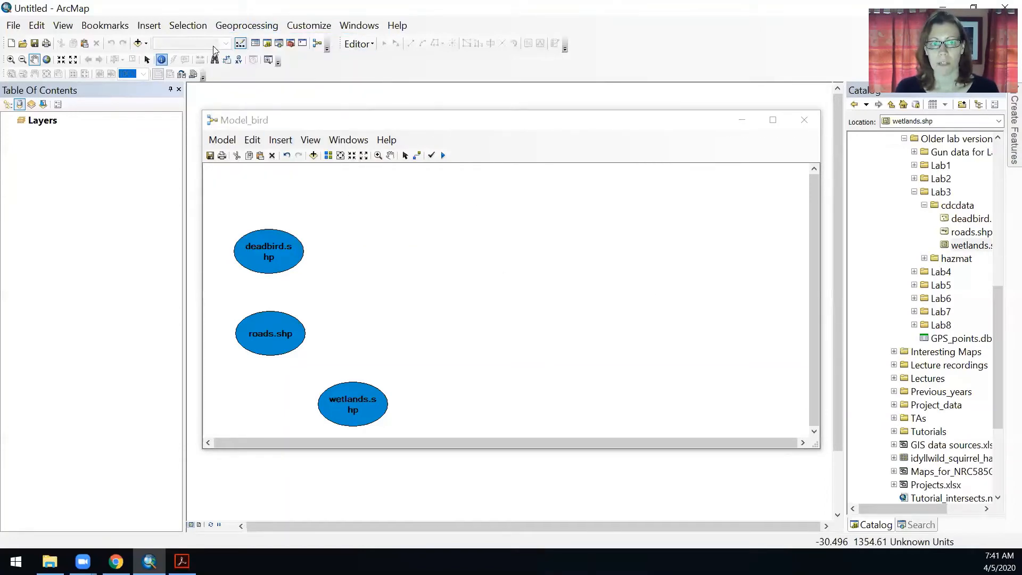
Search for the buffer tool and add three Buffer (Analysis) tools to the model beside the three layers
left_click(924, 526)
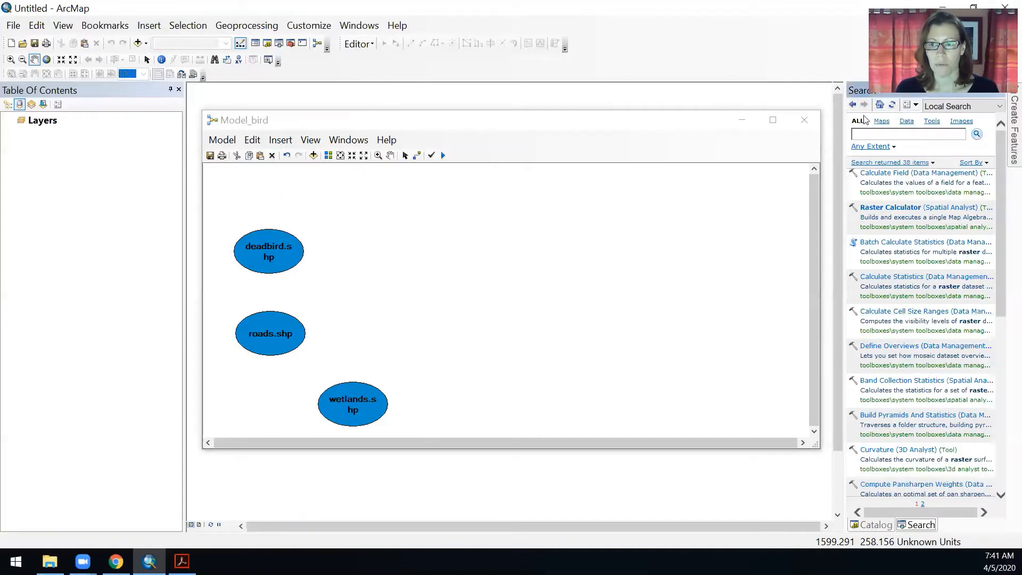
left_click(879, 132)
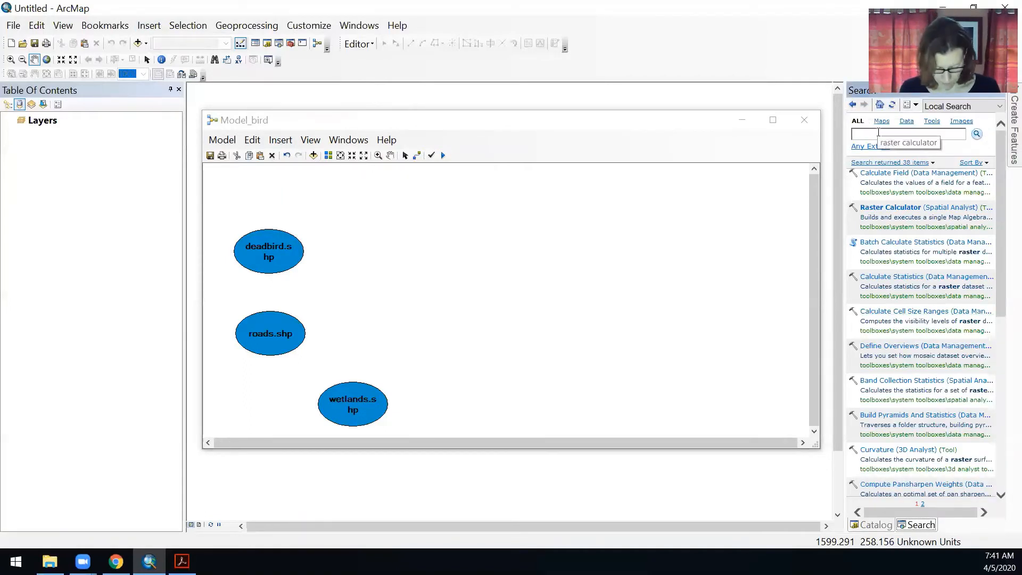
type("buffer")
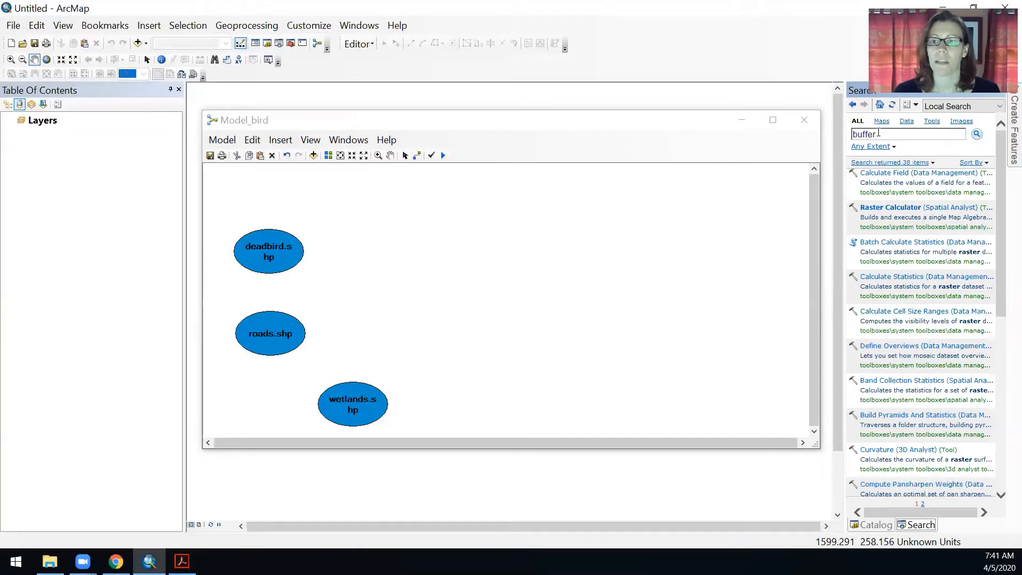
key("Return")
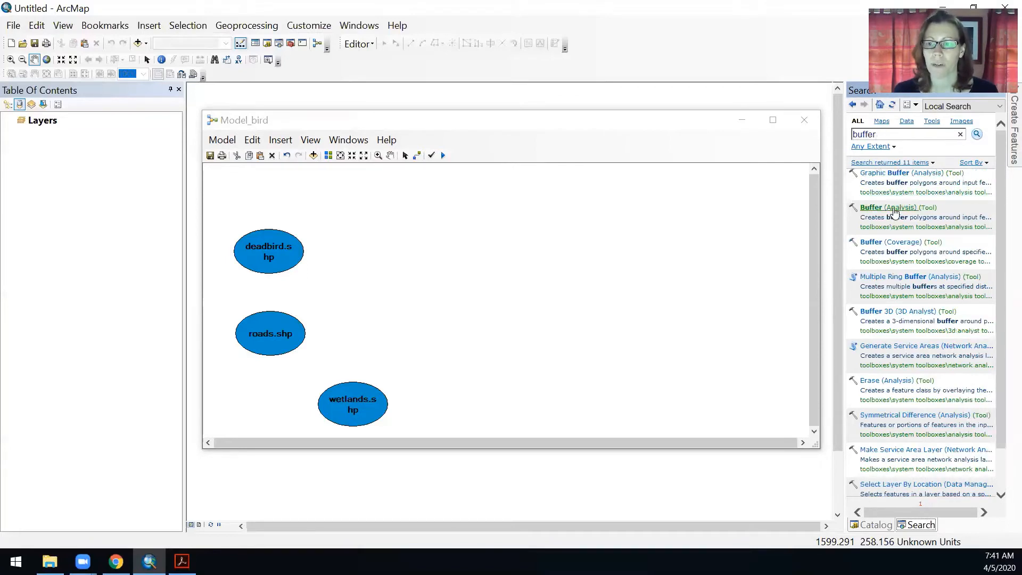
left_click_drag(894, 212, 439, 252)
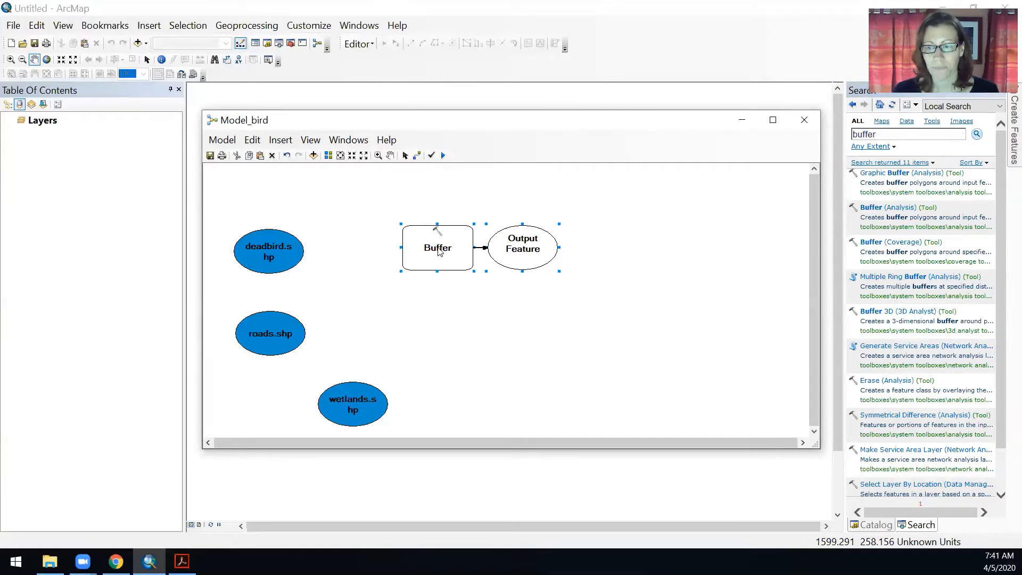
left_click_drag(875, 211, 425, 318)
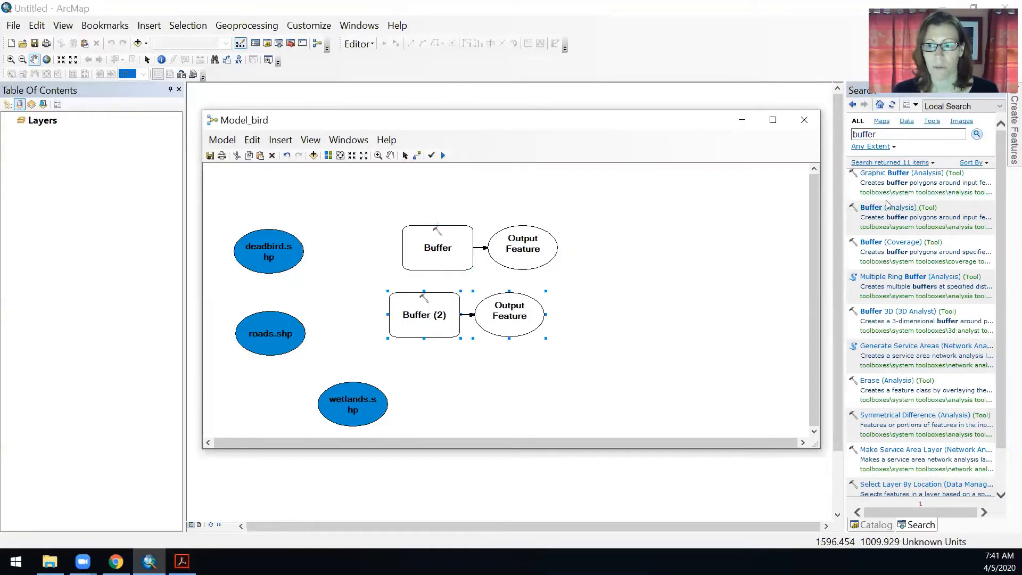
left_click_drag(886, 207, 483, 401)
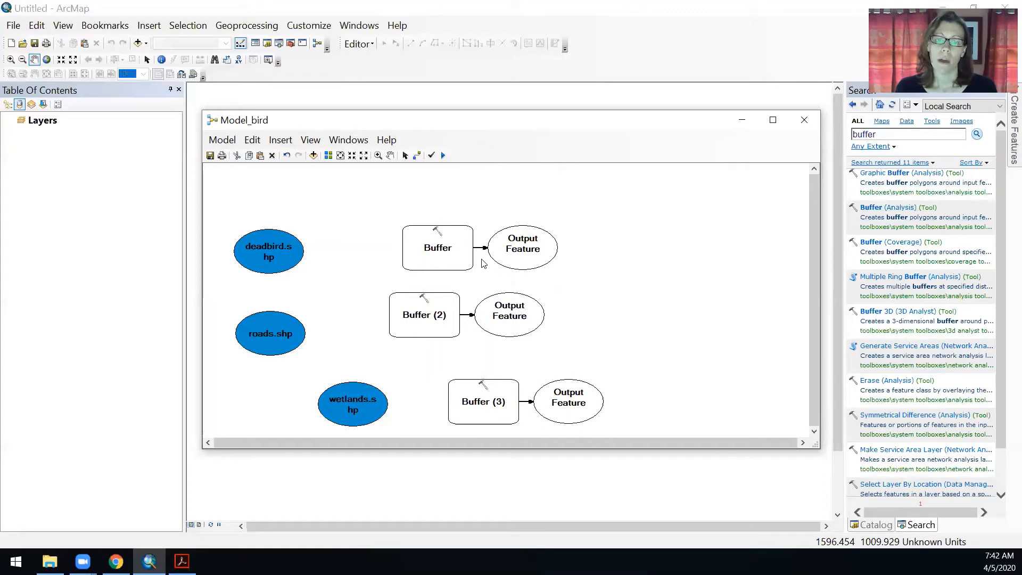
mouse_move(457, 260)
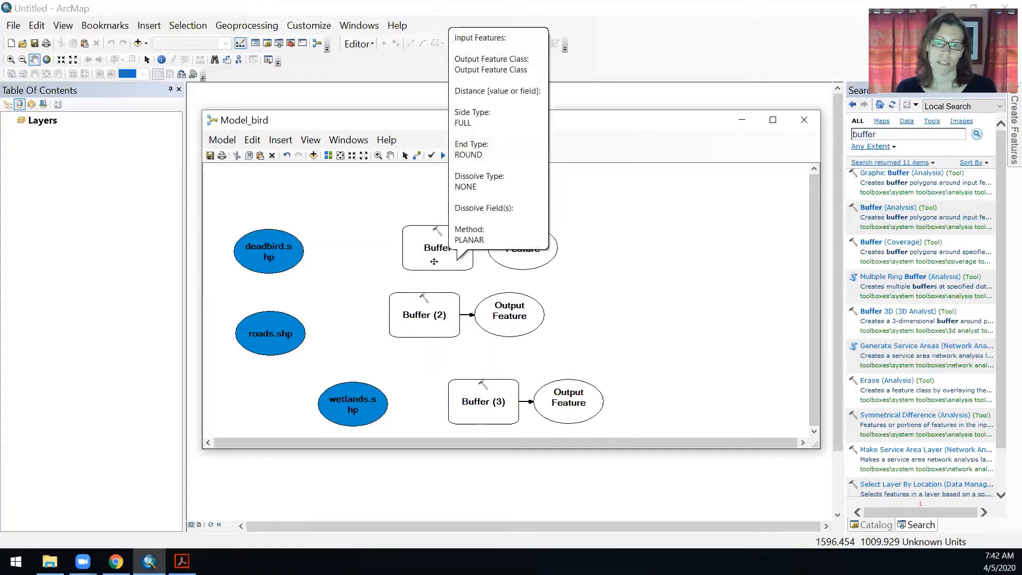
double_click(435, 254)
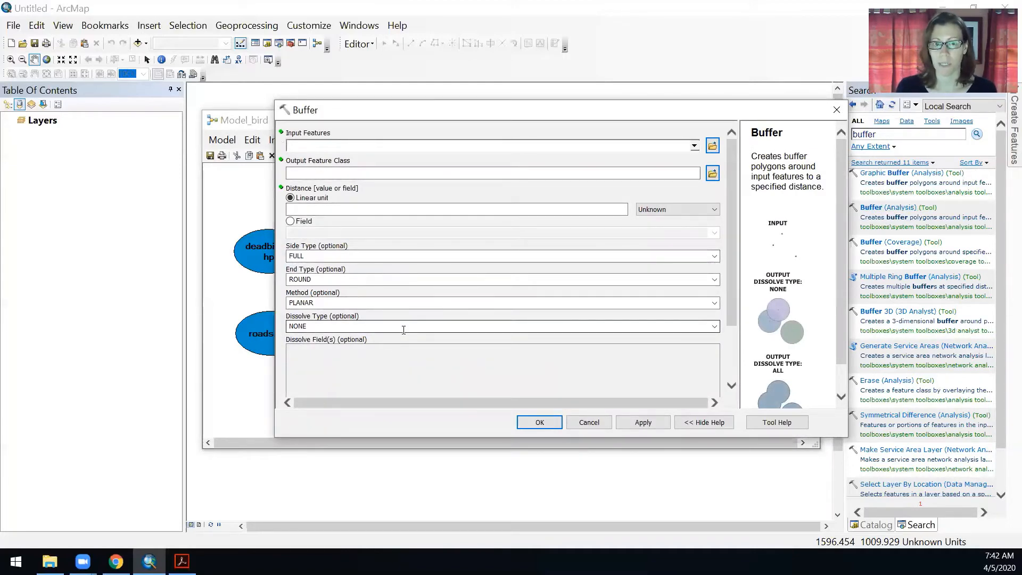
left_click(694, 146)
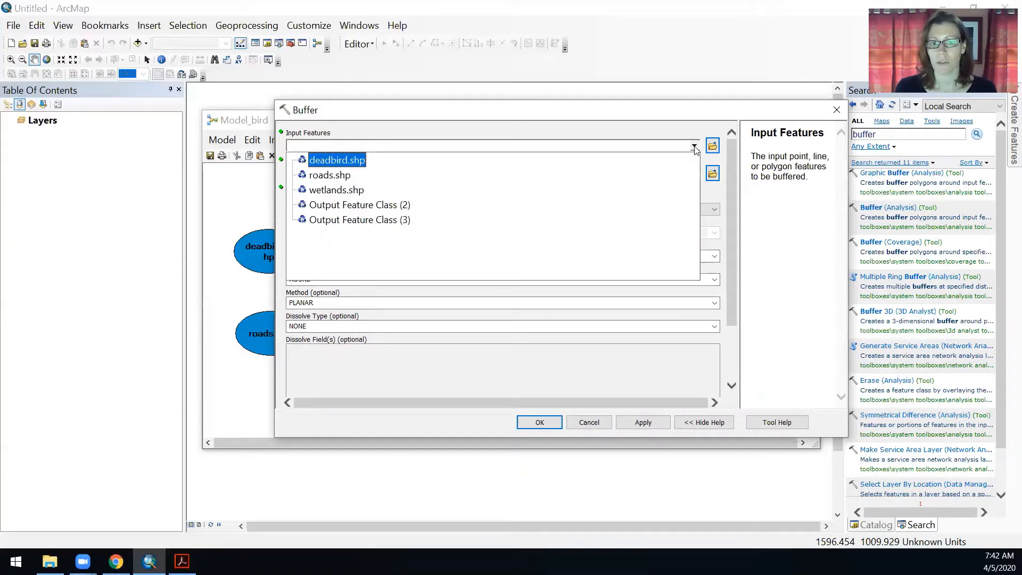
left_click(694, 147)
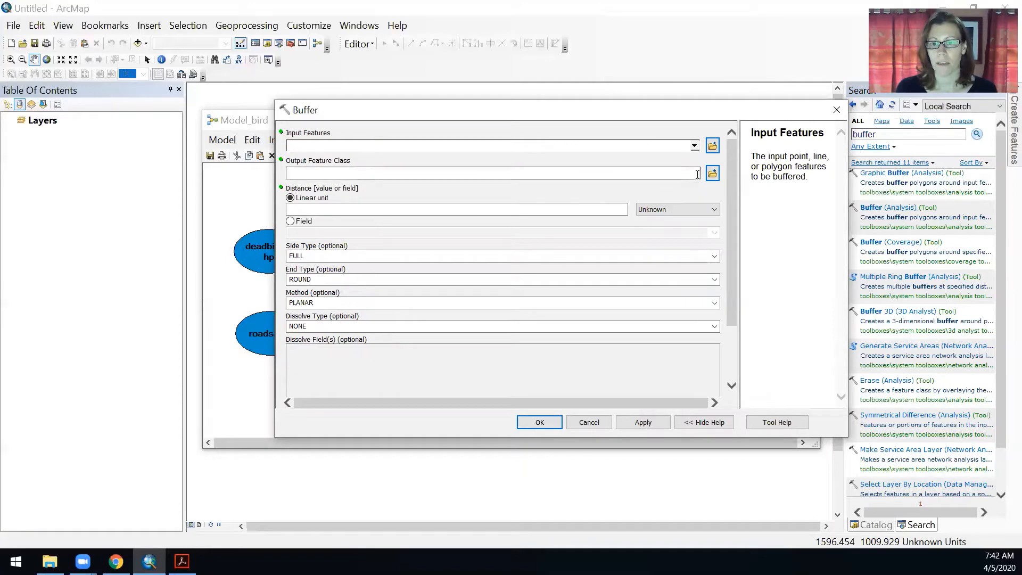
left_click(550, 426)
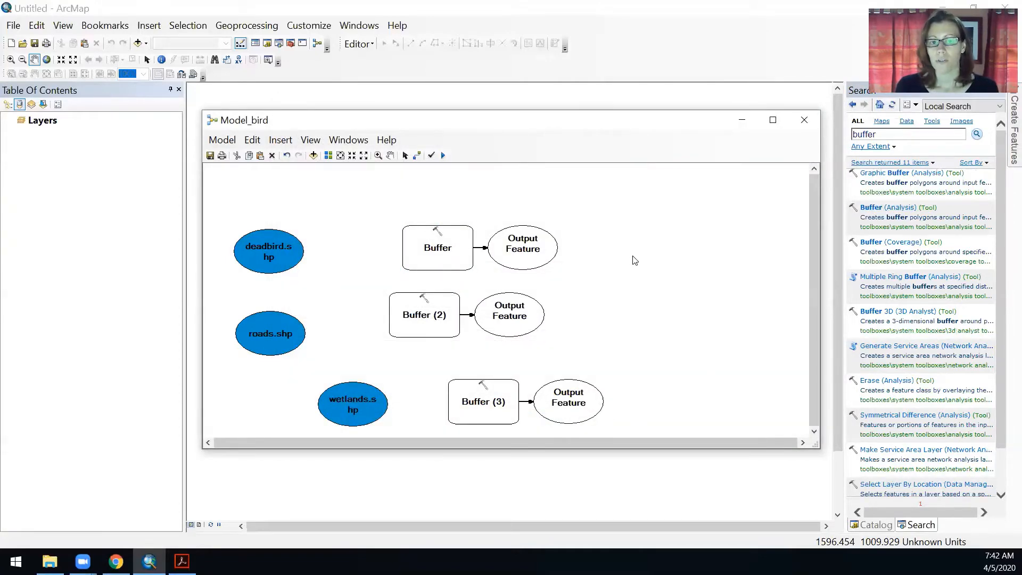
Connect deadbird.shp to the first Buffer tool as its Input Features
left_click(417, 156)
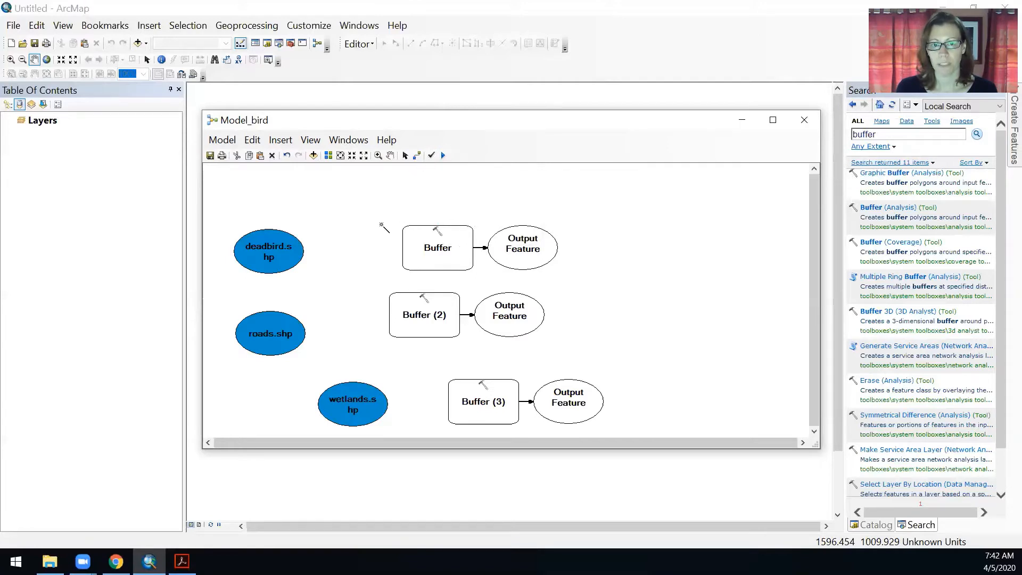
left_click(288, 259)
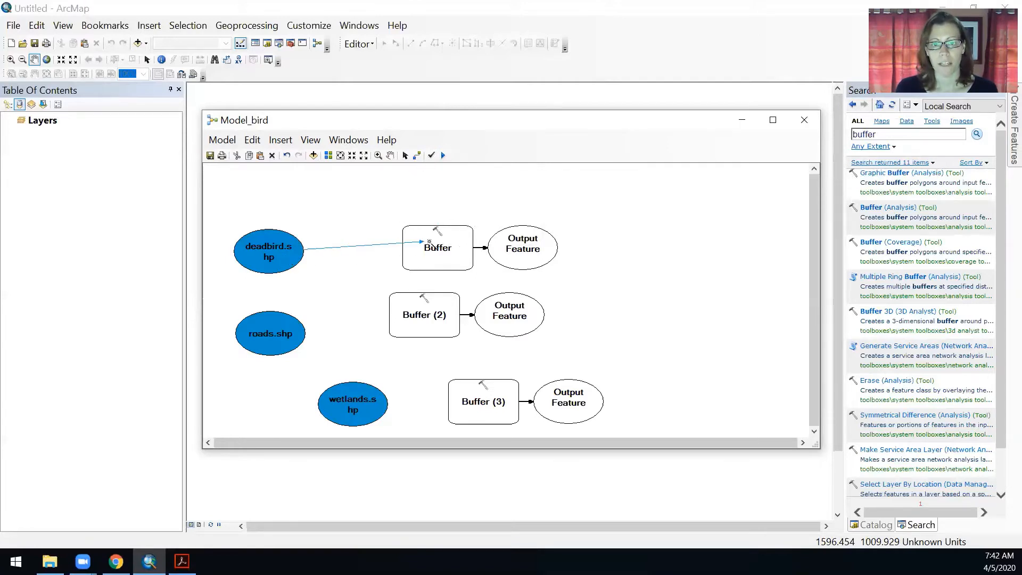
left_click(432, 245)
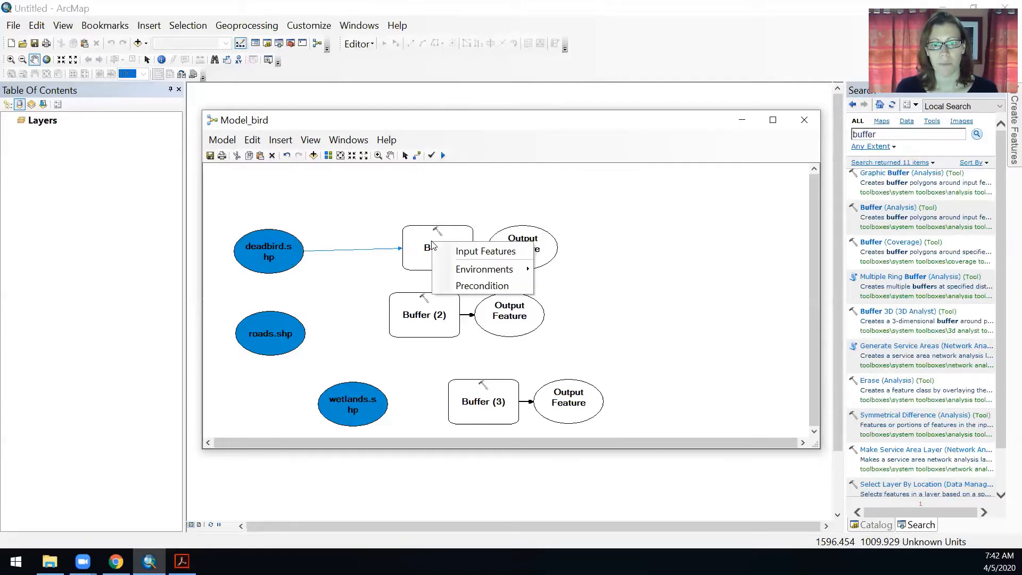
left_click(462, 253)
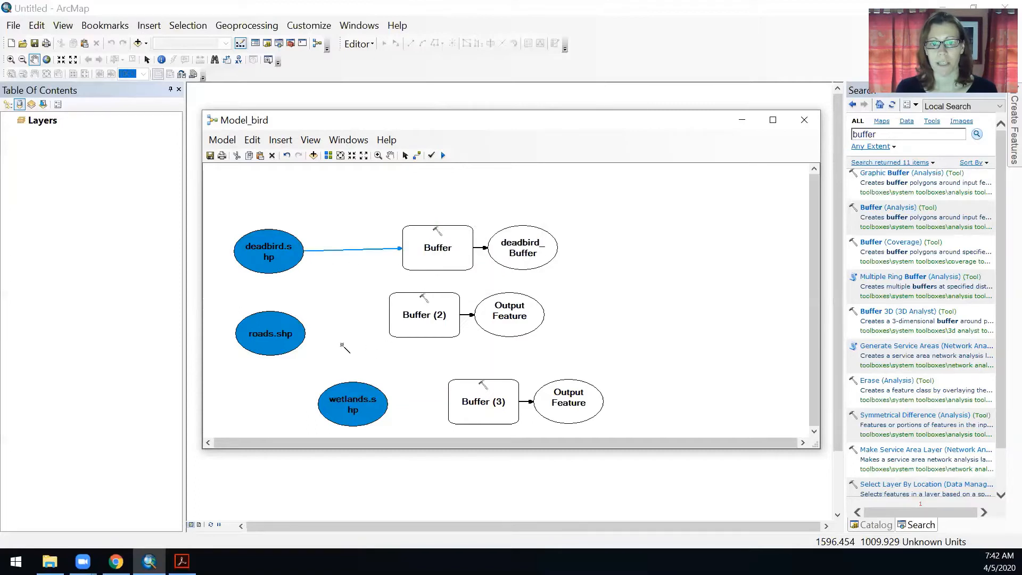
Connect roads.shp to the Buffer (2) tool as its Input Features
left_click(287, 345)
left_click(414, 323)
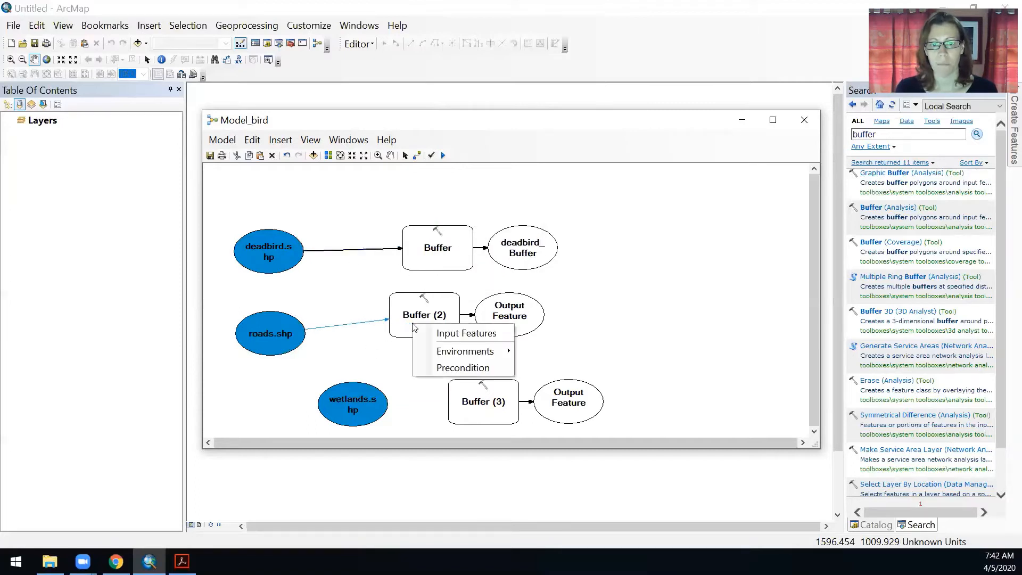
left_click(461, 334)
Connect wetlands.shp to the Buffer (3) tool as its Input Features
left_click(378, 413)
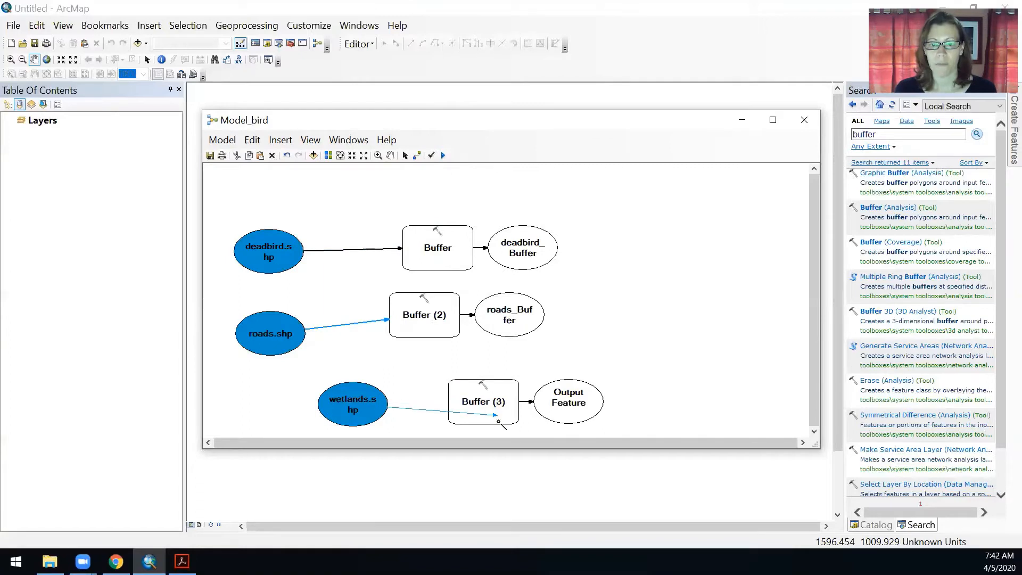
left_click(498, 420)
left_click(539, 429)
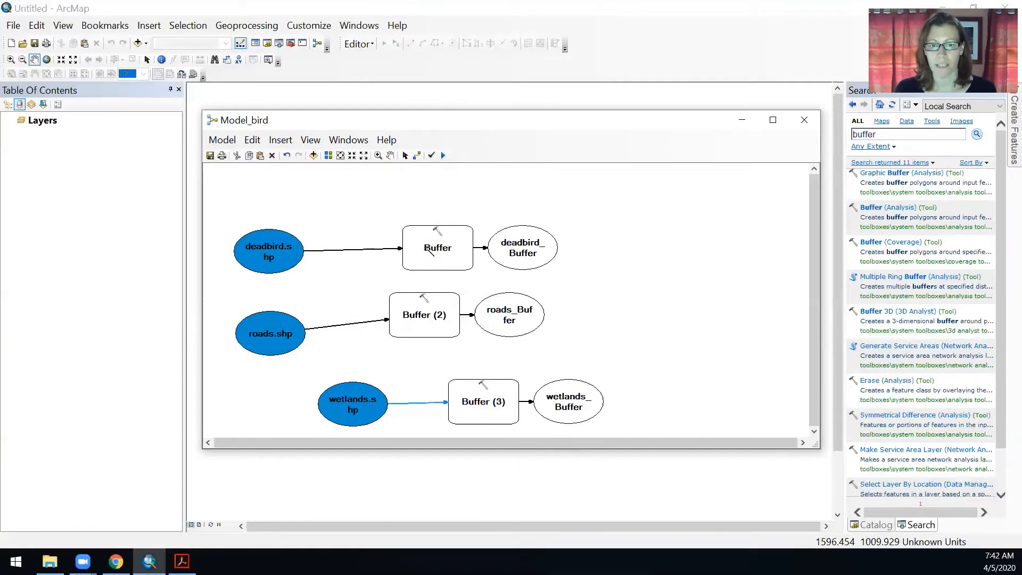
left_click(405, 155)
Set the deadbird Buffer tool's distance to 2000 Meters and apply the parameters
left_click(466, 257)
double_click(466, 257)
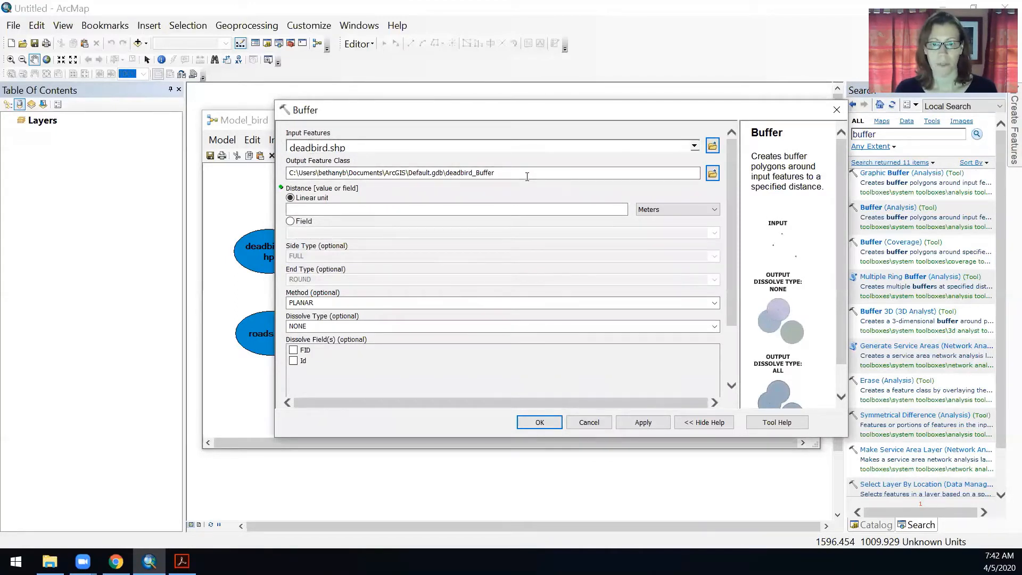
left_click(599, 208)
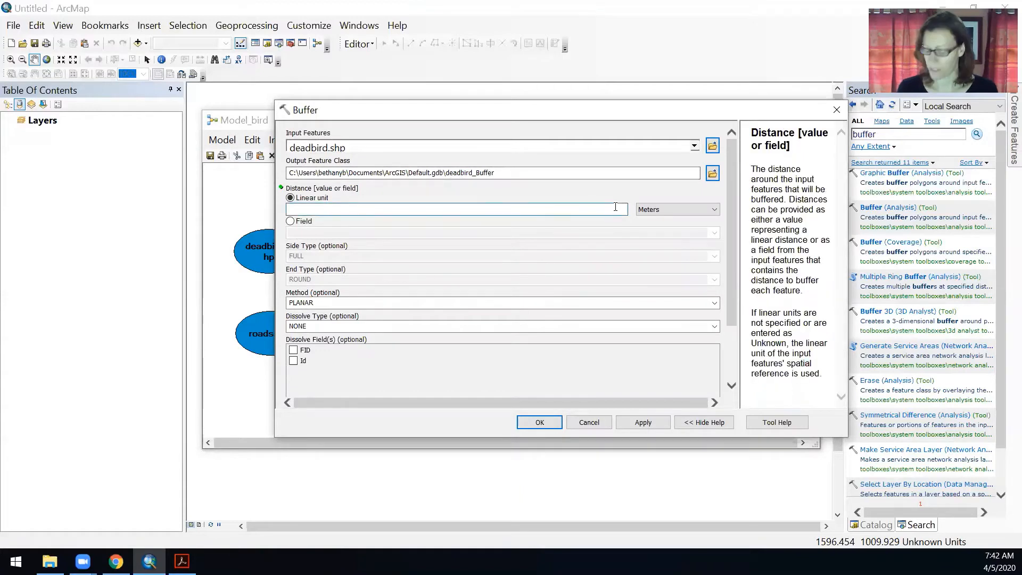
type("2000")
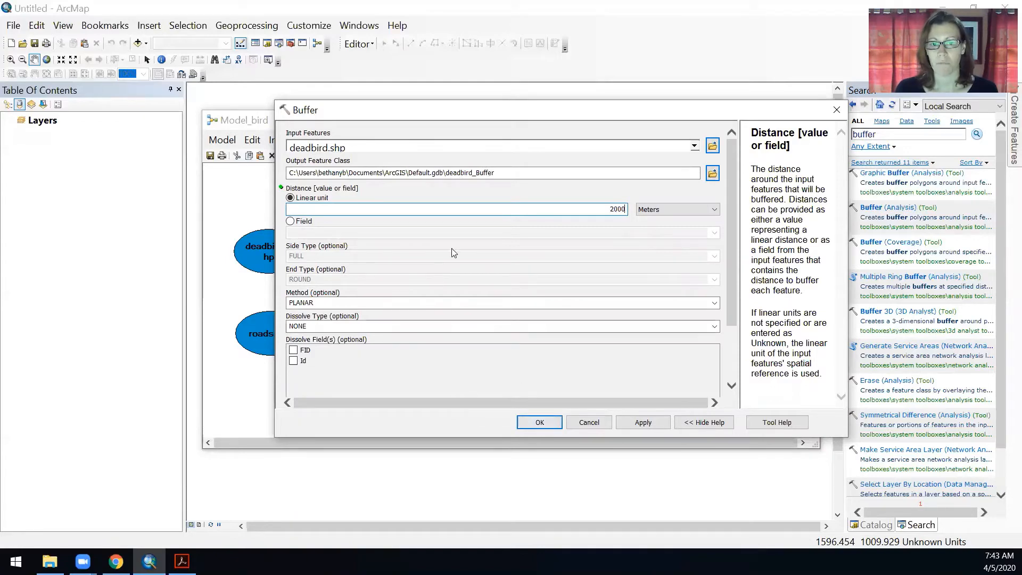
left_click(538, 423)
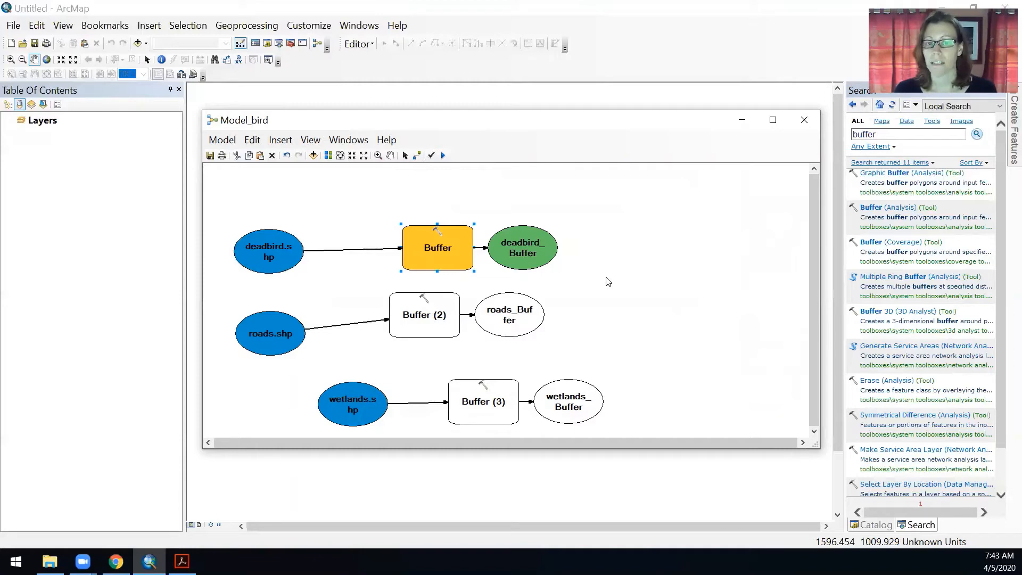
Set the Buffer (2) tool for roads to a 50 Meters distance with Dissolve Type ALL
double_click(415, 327)
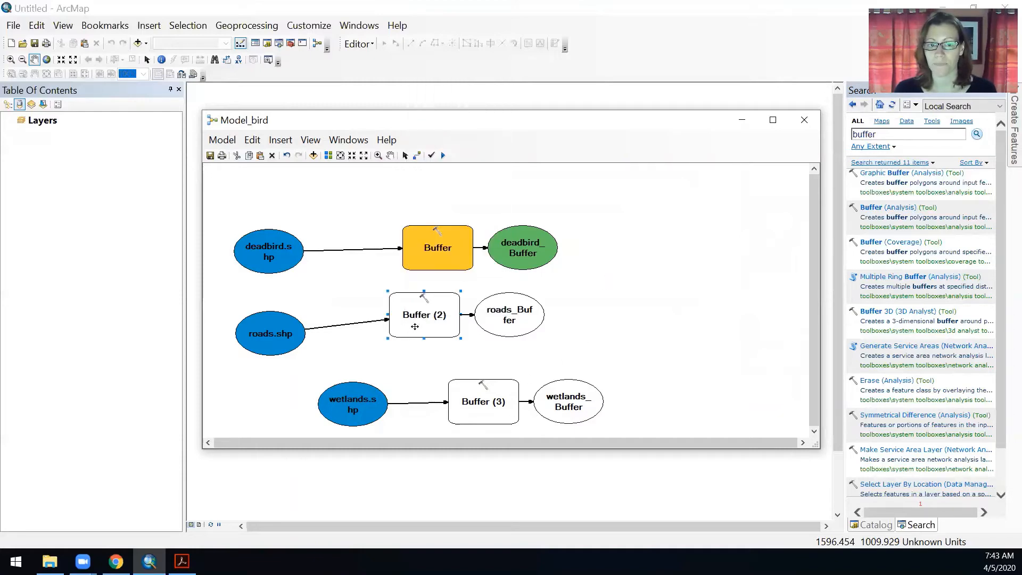
left_click(620, 209)
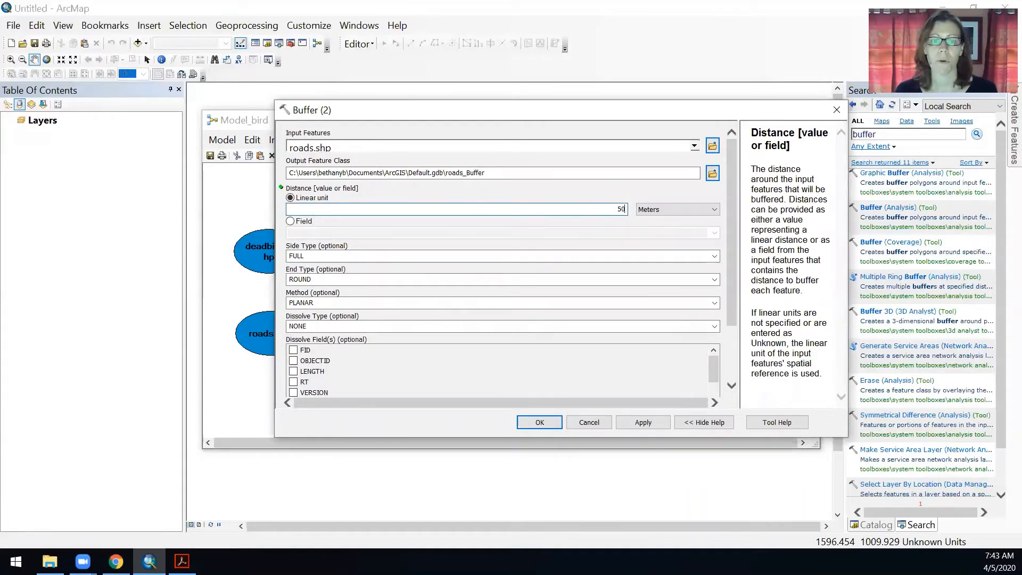
left_click(714, 326)
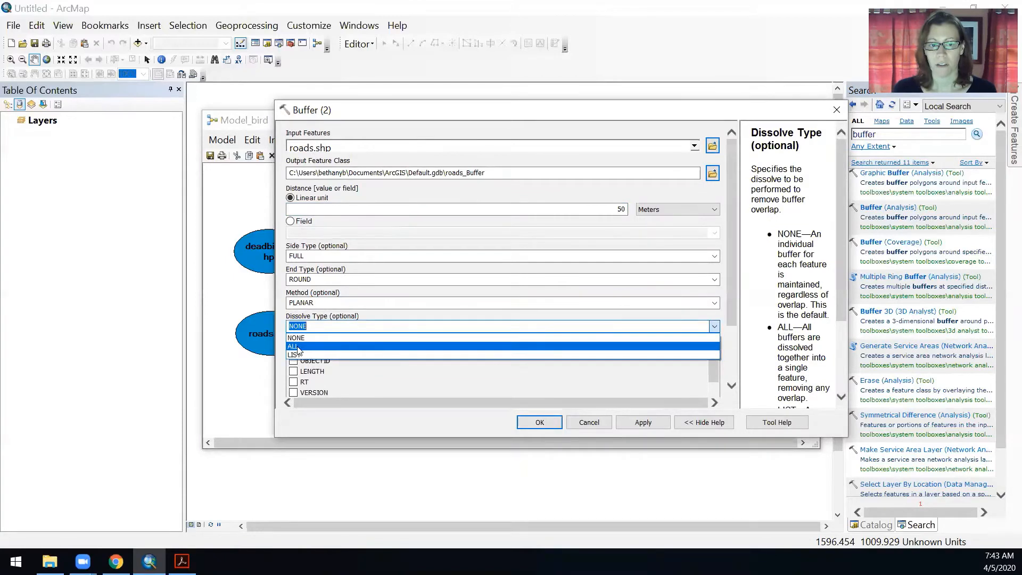
left_click(295, 347)
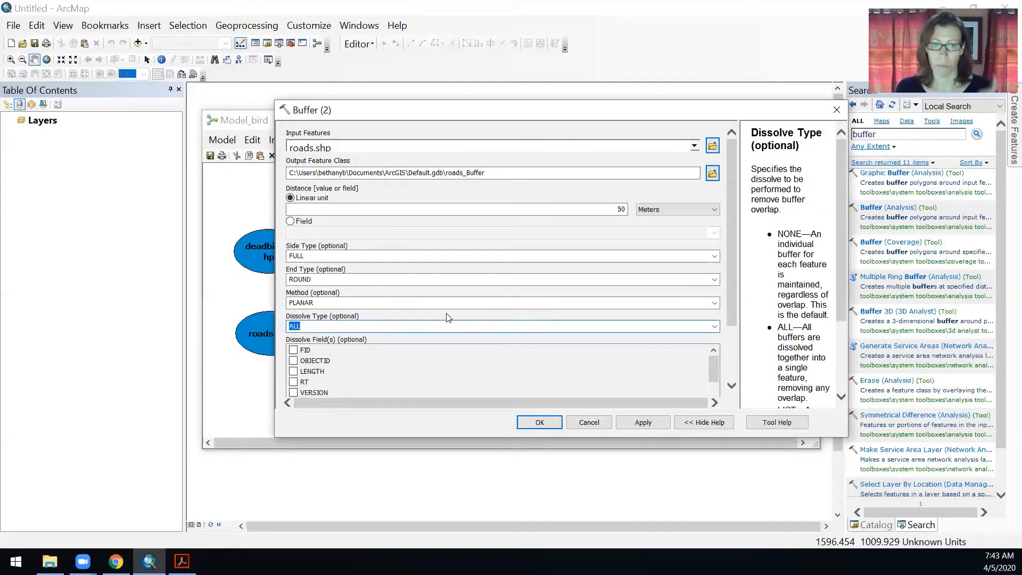
left_click(539, 422)
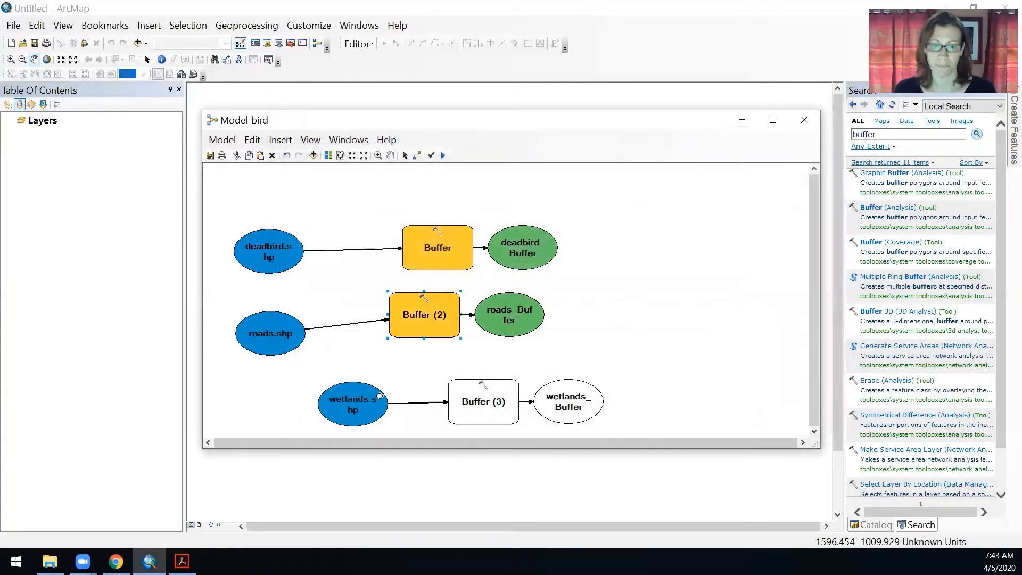
Set the Buffer (3) tool for wetlands to a 100 Meters distance with Dissolve Type ALL
double_click(501, 416)
left_click(605, 209)
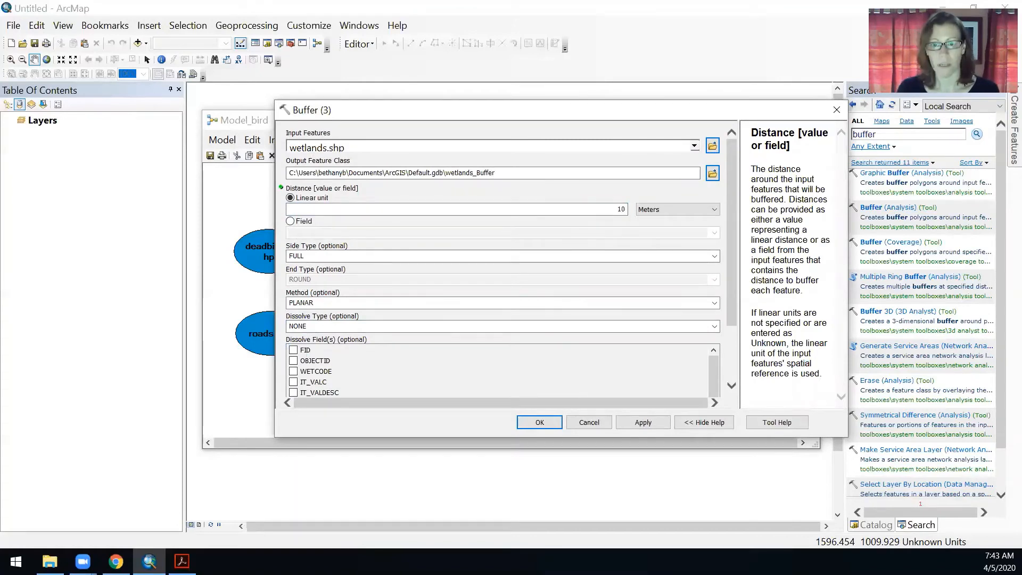
left_click(377, 323)
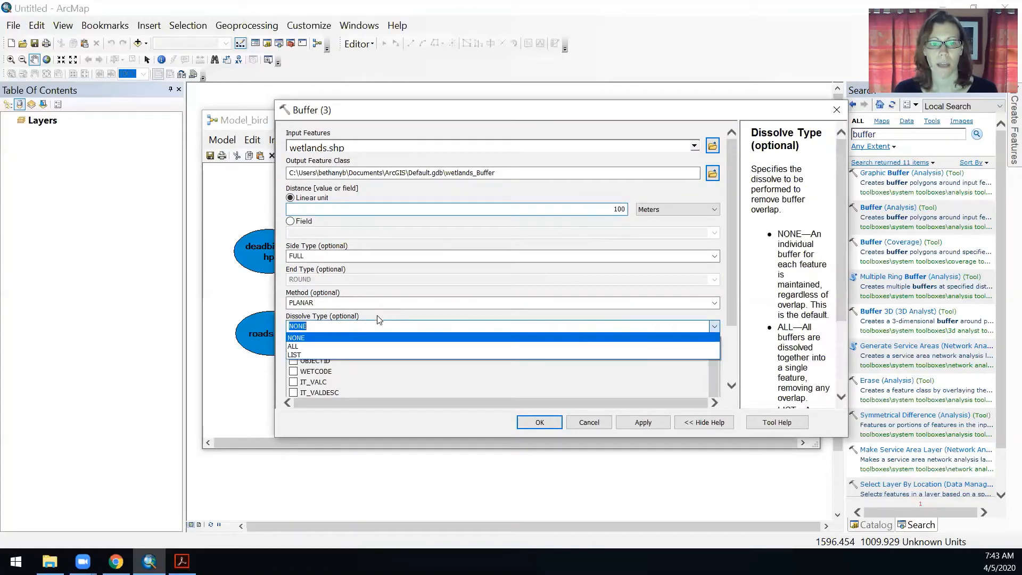
left_click(347, 346)
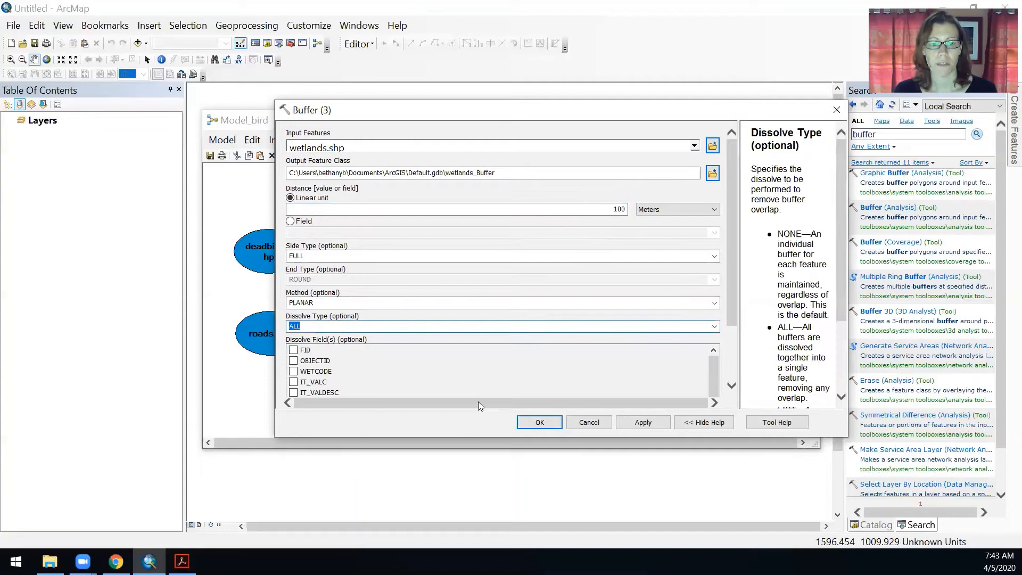
left_click(540, 423)
Apply Auto Layout to rearrange the model diagram
left_click(648, 349)
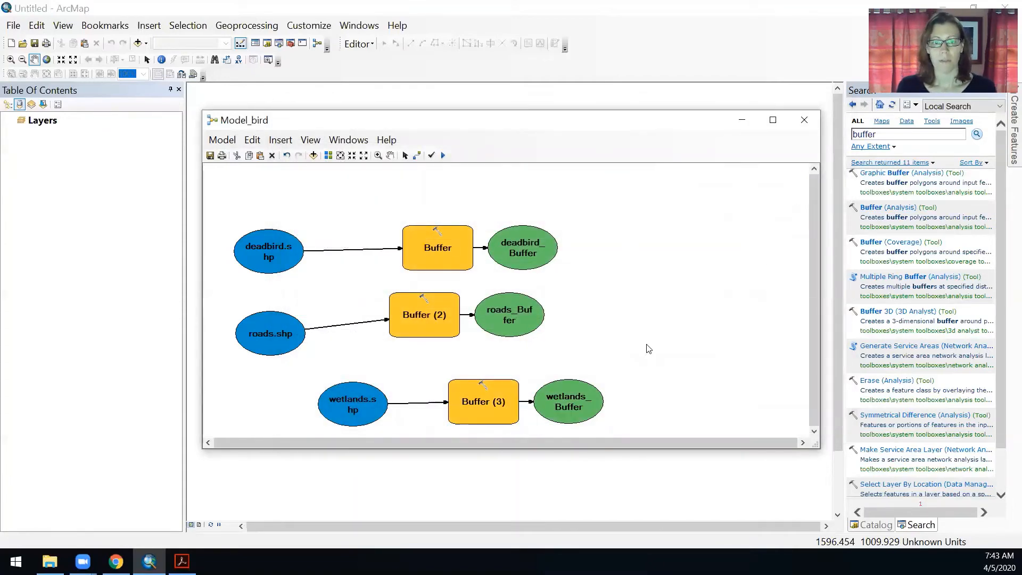
left_click(328, 155)
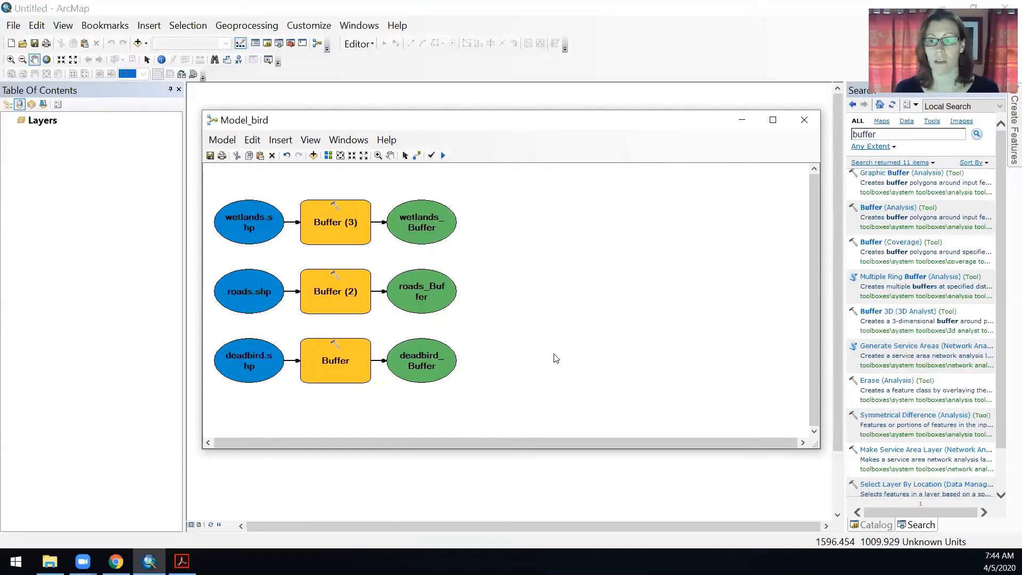
Search for the clip tool and add Clip (Analysis) to the model beside the buffer outputs
left_click_drag(879, 134, 832, 137)
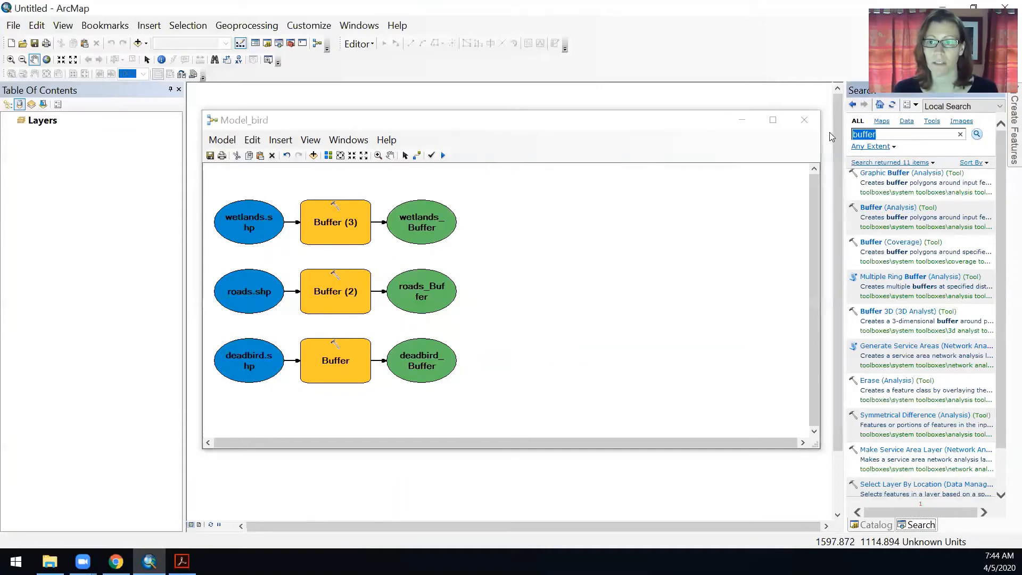
type("c;i[")
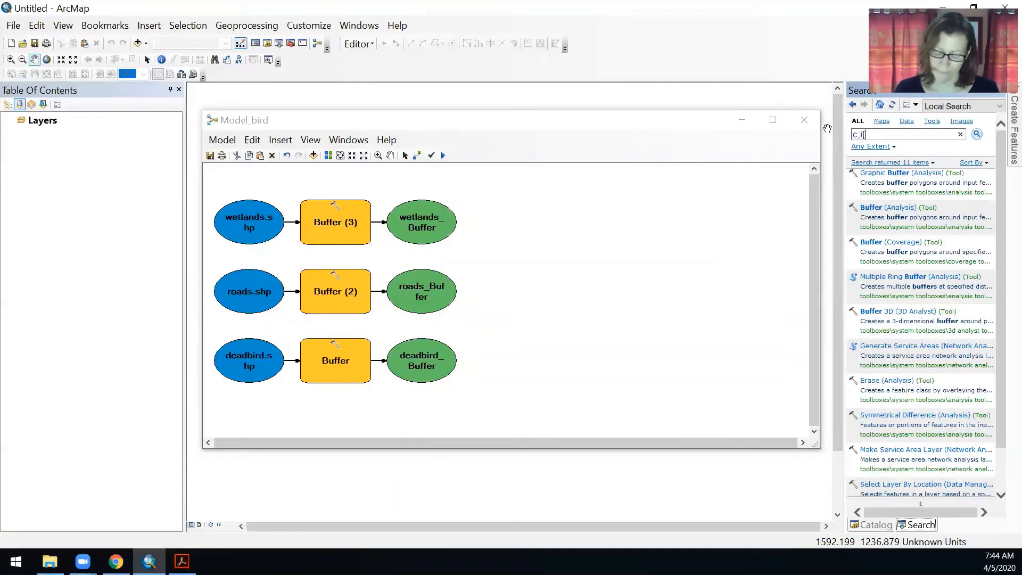
key("BackSpace")
key("BackSpace")
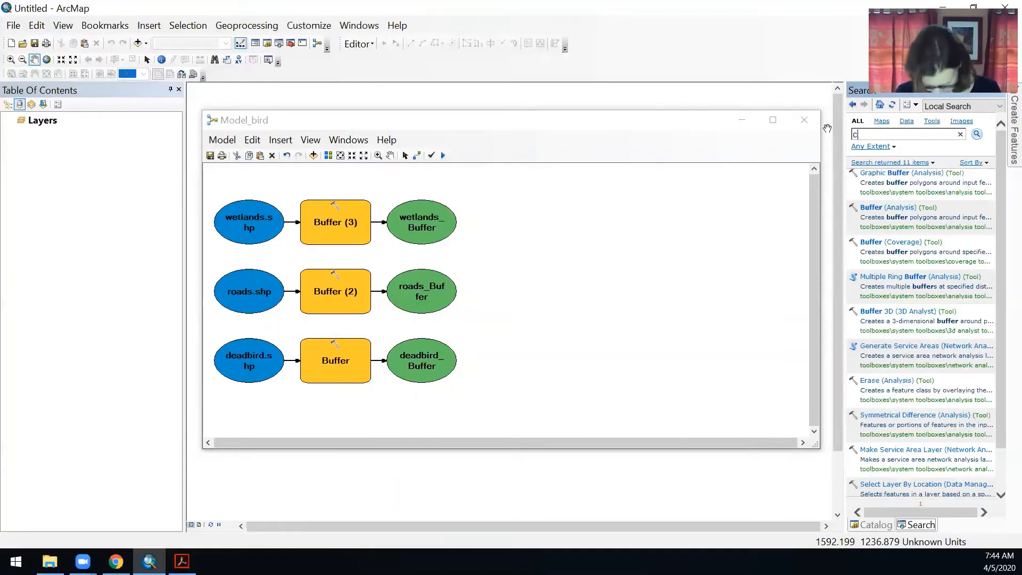
key("Return")
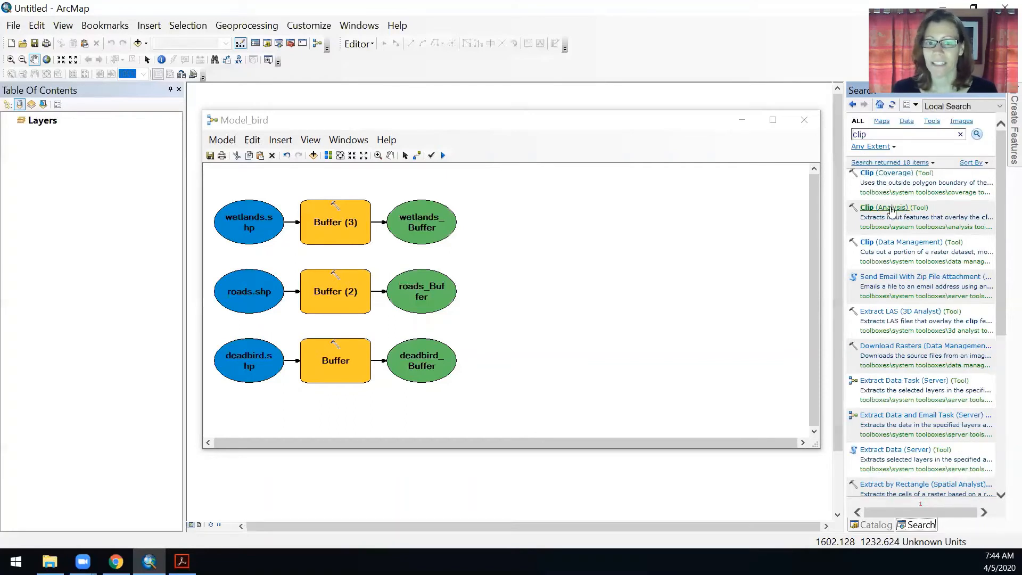
left_click_drag(891, 211, 547, 326)
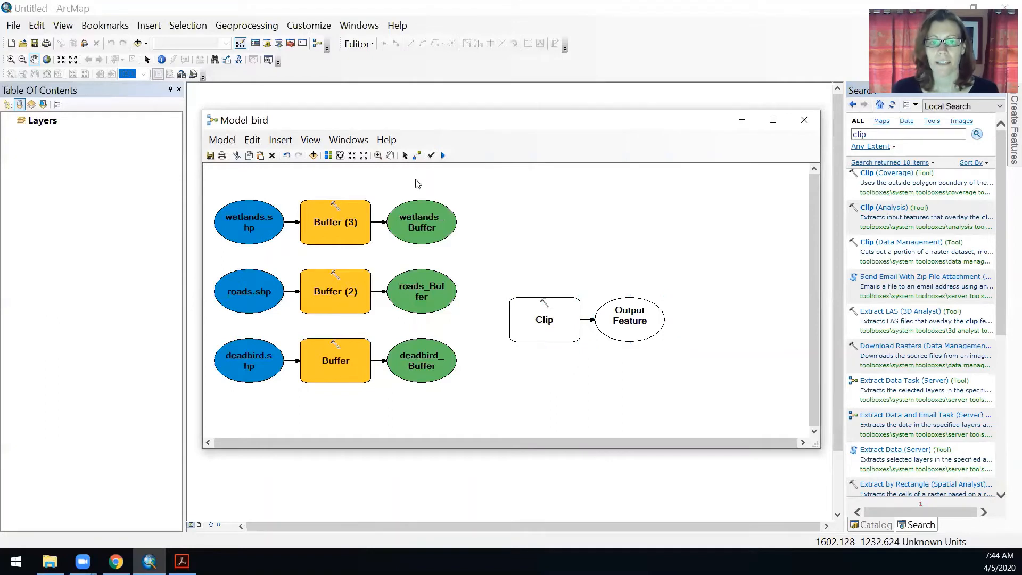
left_click(417, 155)
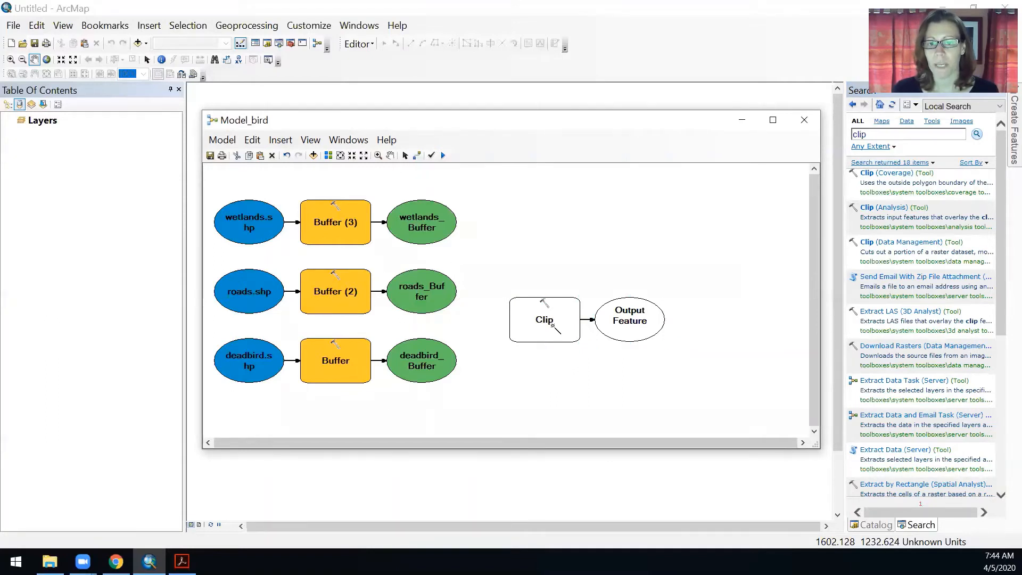
left_click(404, 155)
double_click(554, 336)
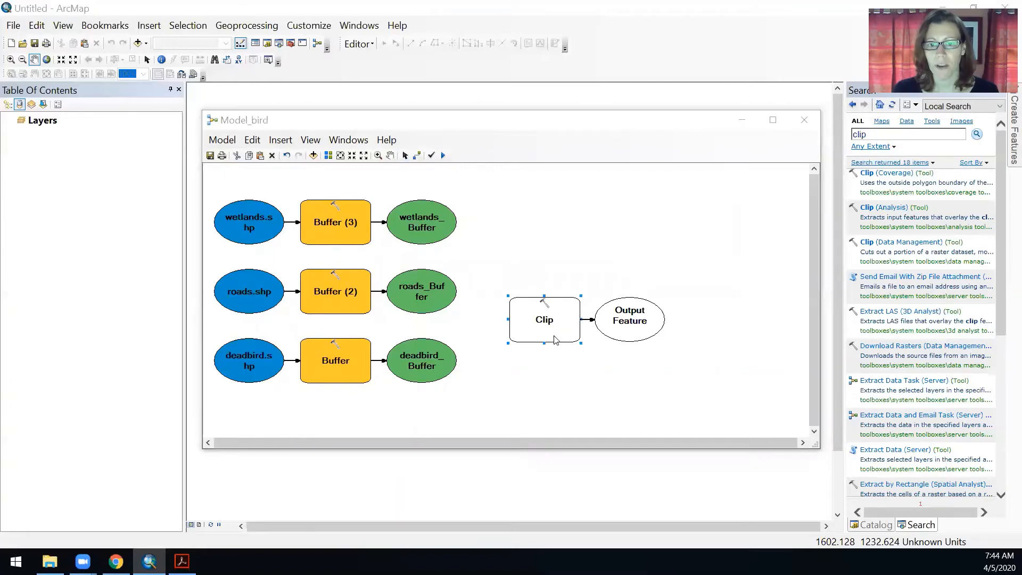
left_click(694, 146)
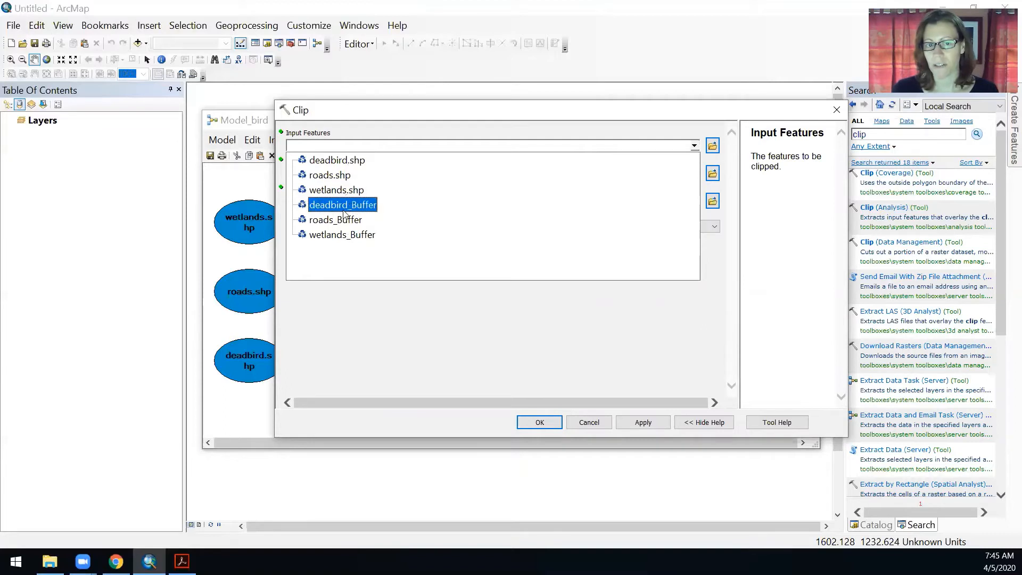
left_click(590, 422)
left_click(590, 422)
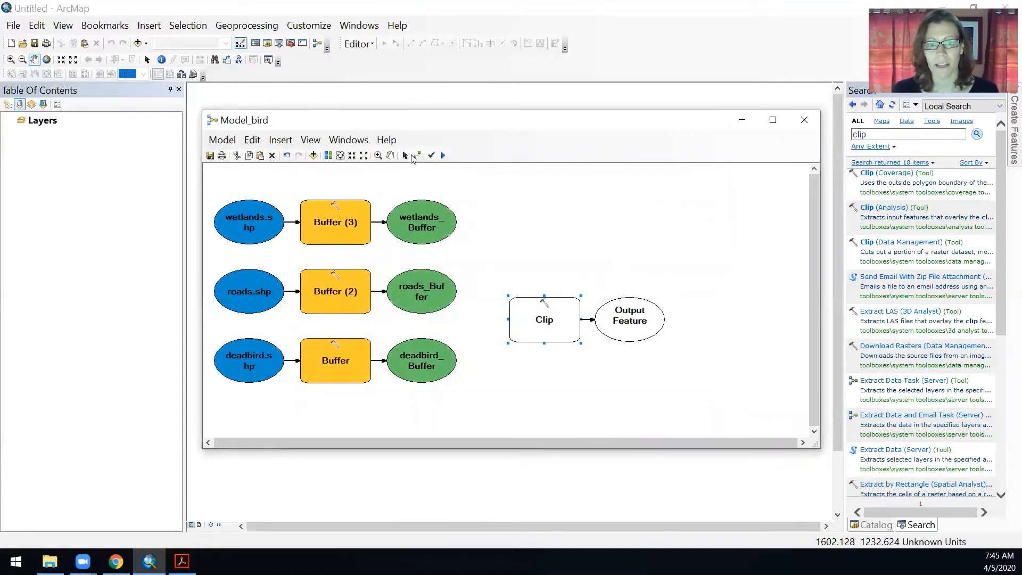
Connect roads_Buffer to the Clip tool as its Input Features
left_click(417, 154)
left_click(443, 292)
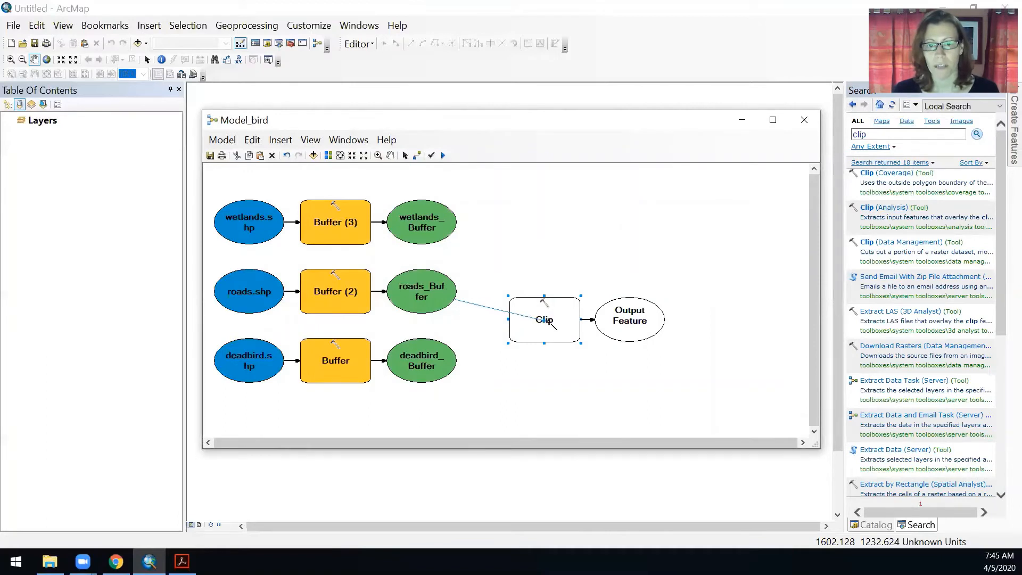
left_click(548, 322)
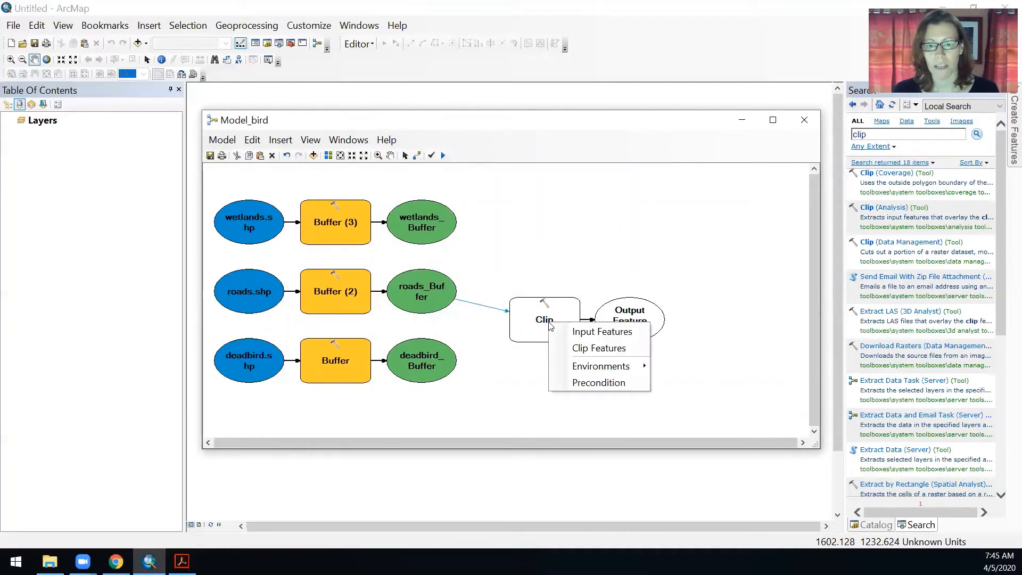
left_click(595, 334)
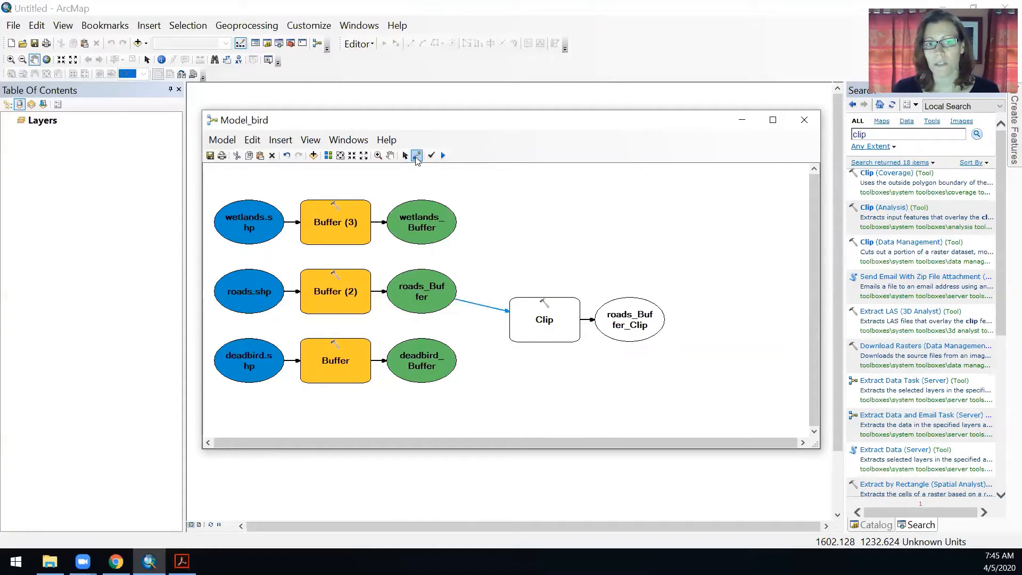
Connect deadbird_Buffer to the Clip tool as its Clip Features
left_click(445, 369)
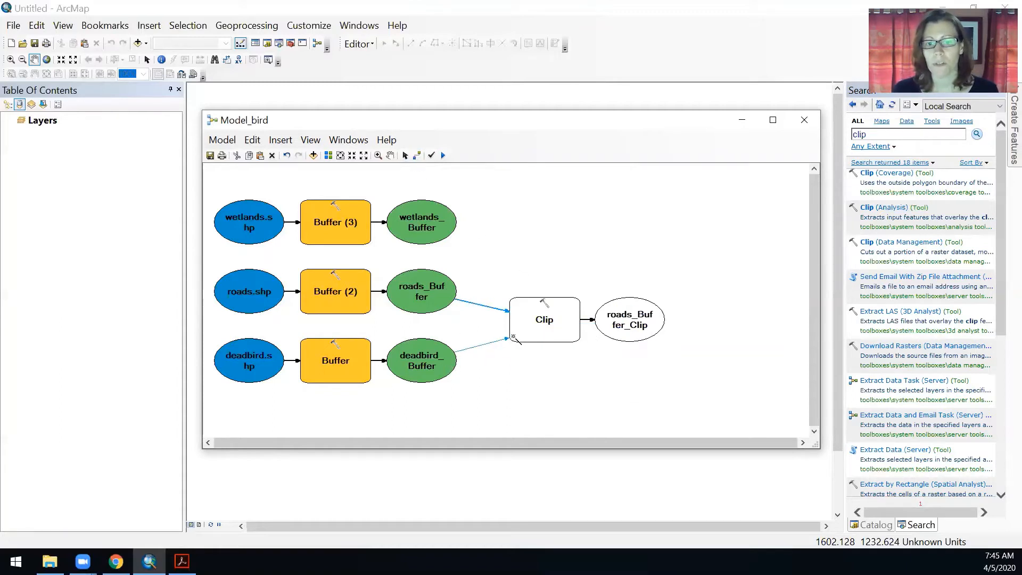
left_click(524, 335)
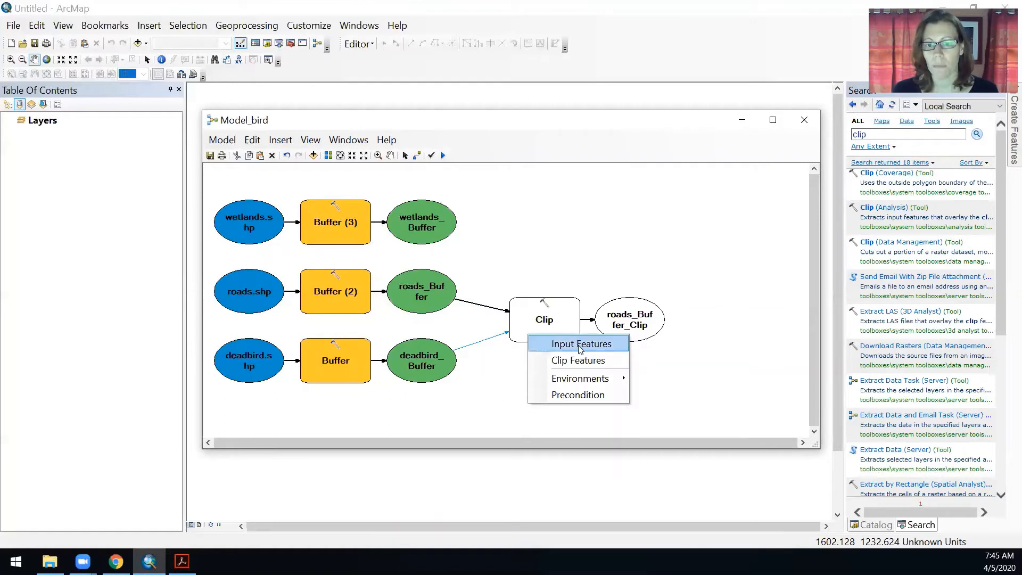
left_click(579, 367)
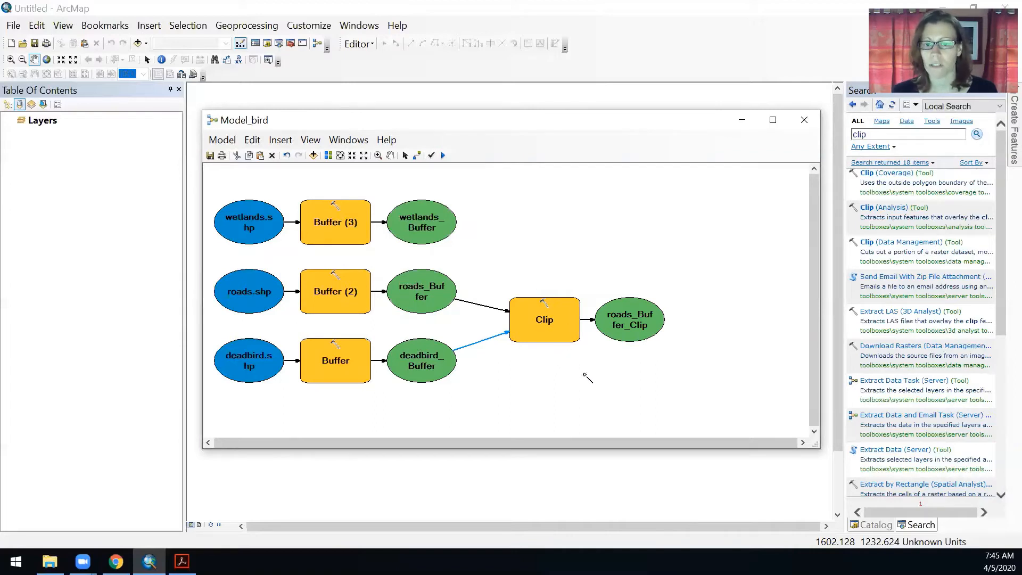
left_click(405, 155)
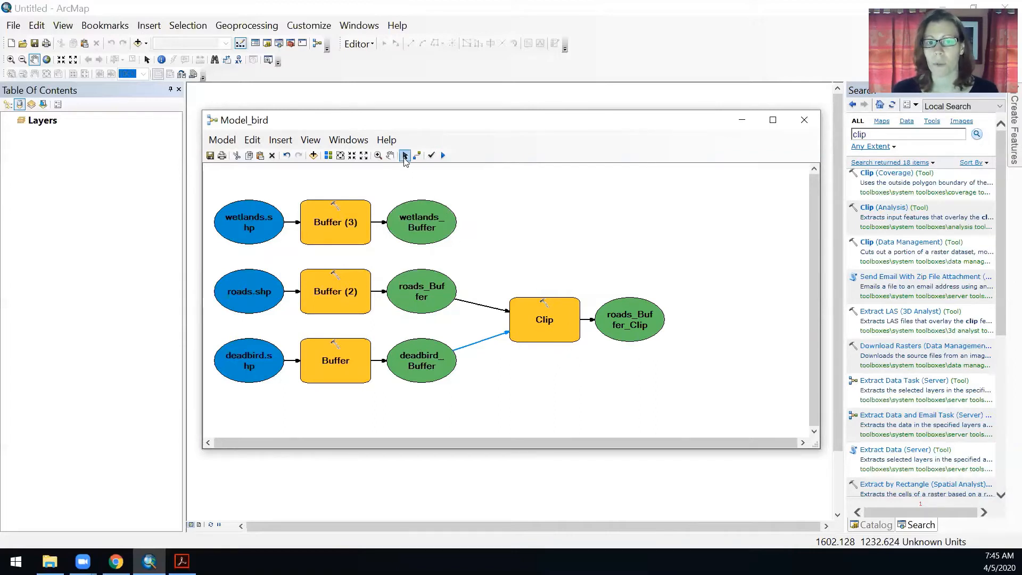
Open the Clip tool's parameters to review its input, clip and output feature classes, then confirm the dialog
left_click(589, 383)
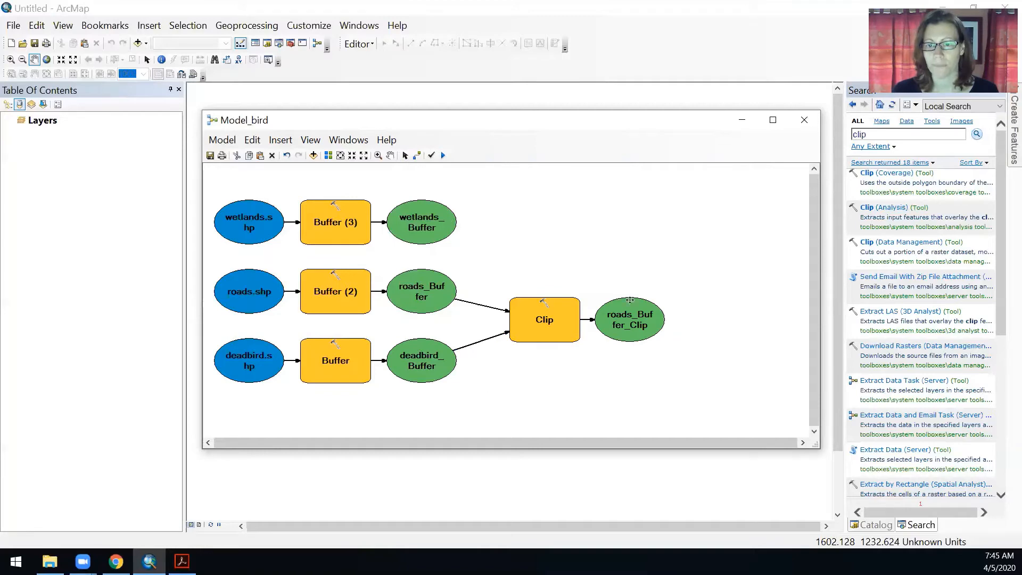
double_click(547, 337)
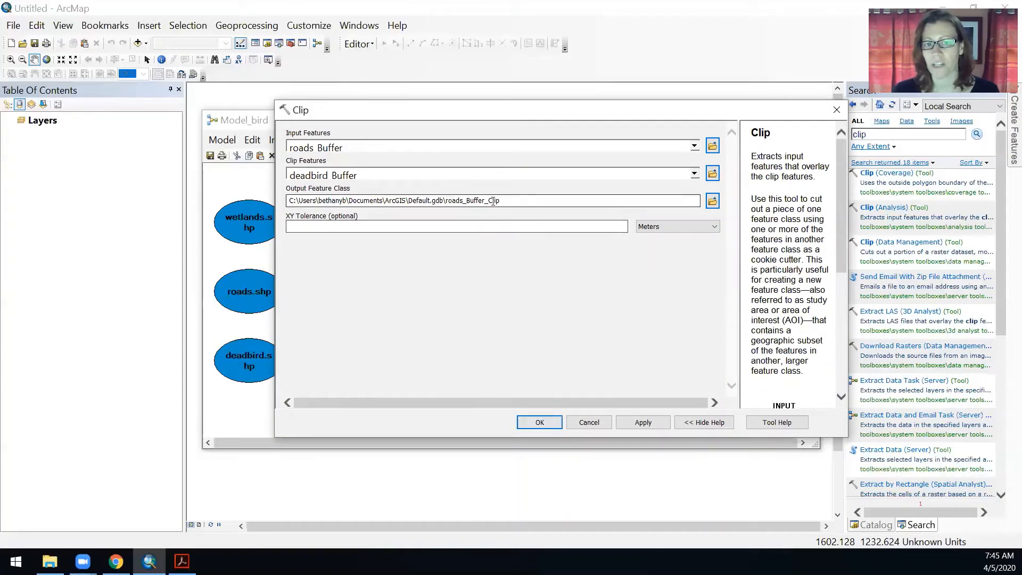
left_click(538, 423)
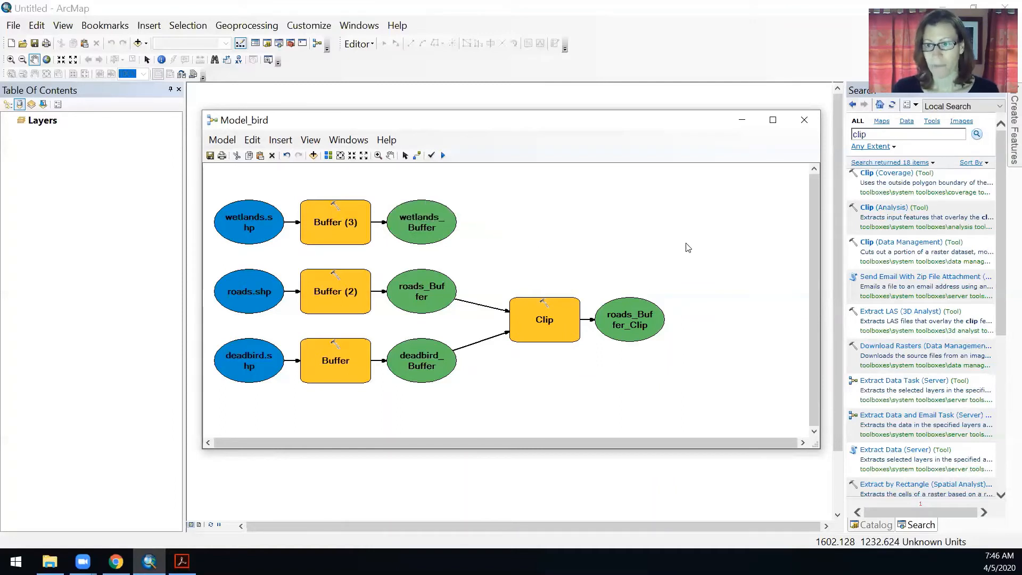
Search for the erase tool and add Erase (Analysis) to the model above the Clip output
left_click_drag(895, 134, 783, 134)
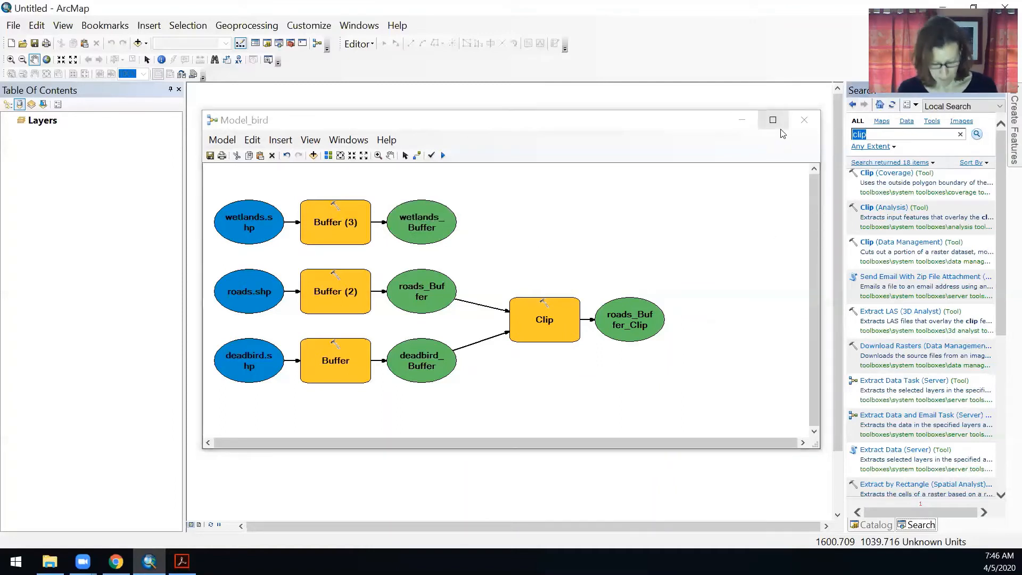
type("erase")
key("Return")
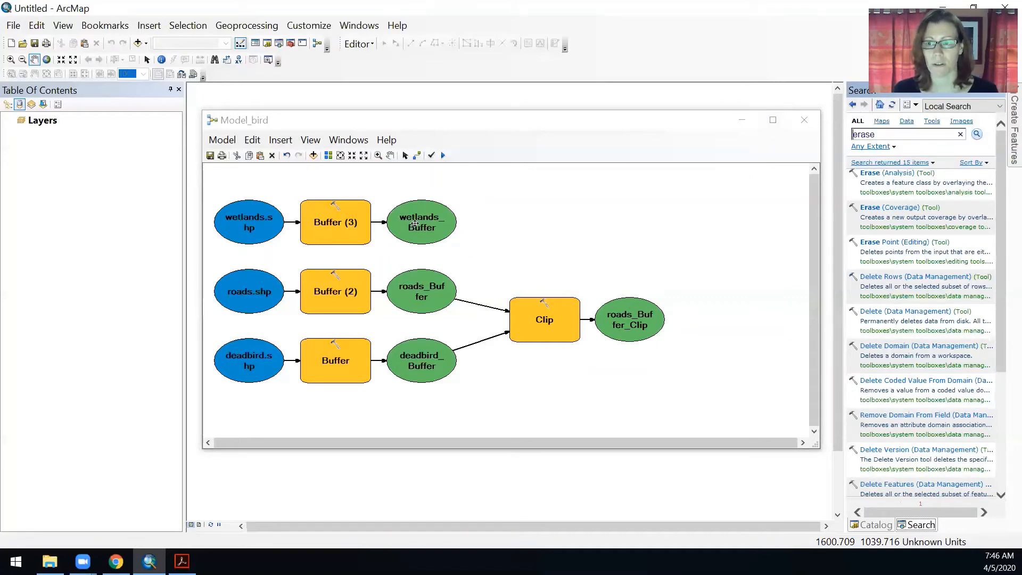
left_click_drag(899, 173, 604, 215)
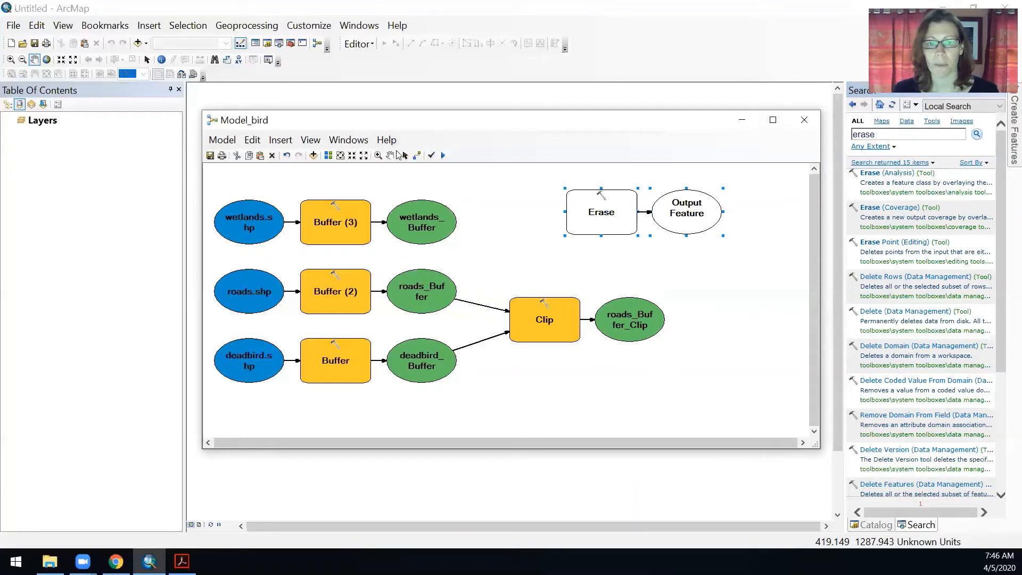
Connect roads_Buffer_Clip to Erase as its Input Features and wetlands_Buffer as its Erase Features
left_click_drag(629, 306, 611, 222)
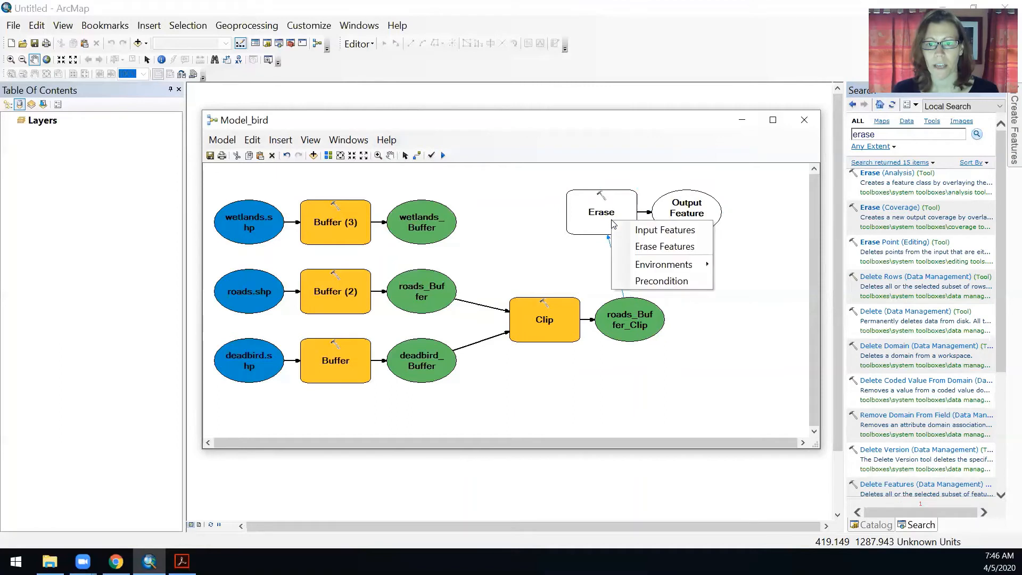
left_click(676, 230)
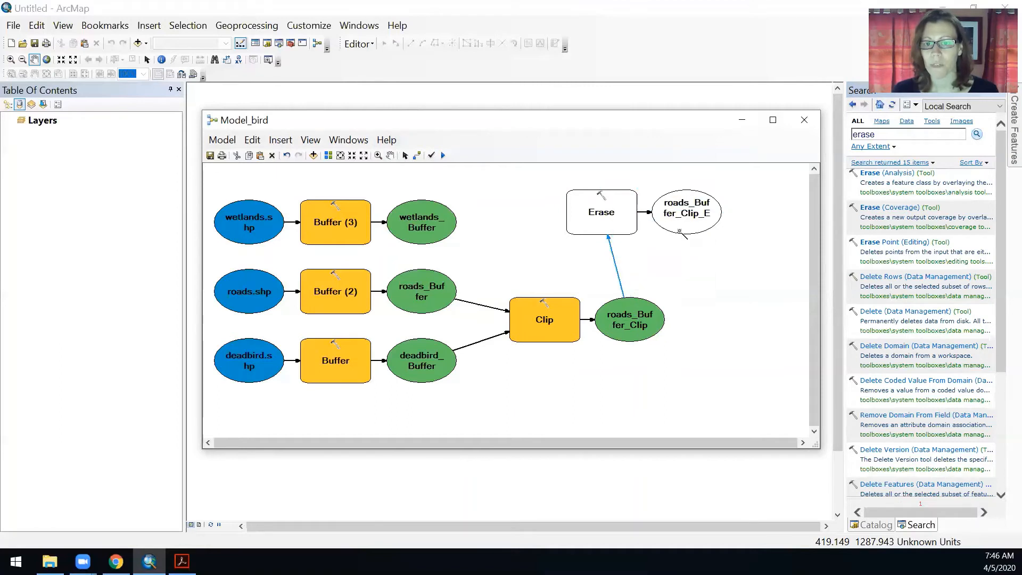
mouse_move(446, 223)
left_mouse_down()
mouse_move(595, 215)
mouse_move(607, 228)
left_mouse_up()
left_click(639, 248)
left_click(405, 155)
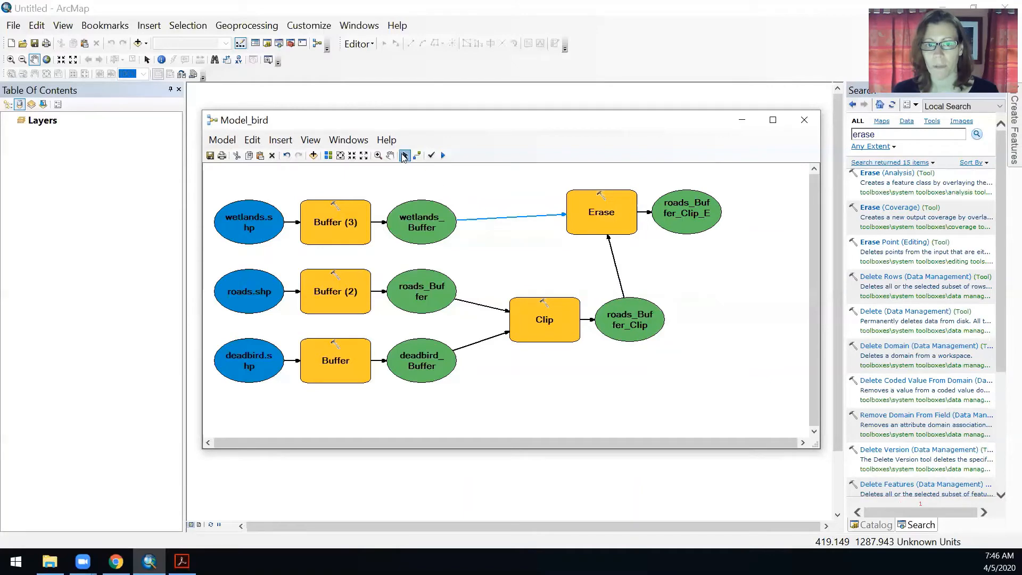
left_click(676, 290)
Review the Erase tool's parameters, confirm them, and auto-layout the model diagram
double_click(632, 230)
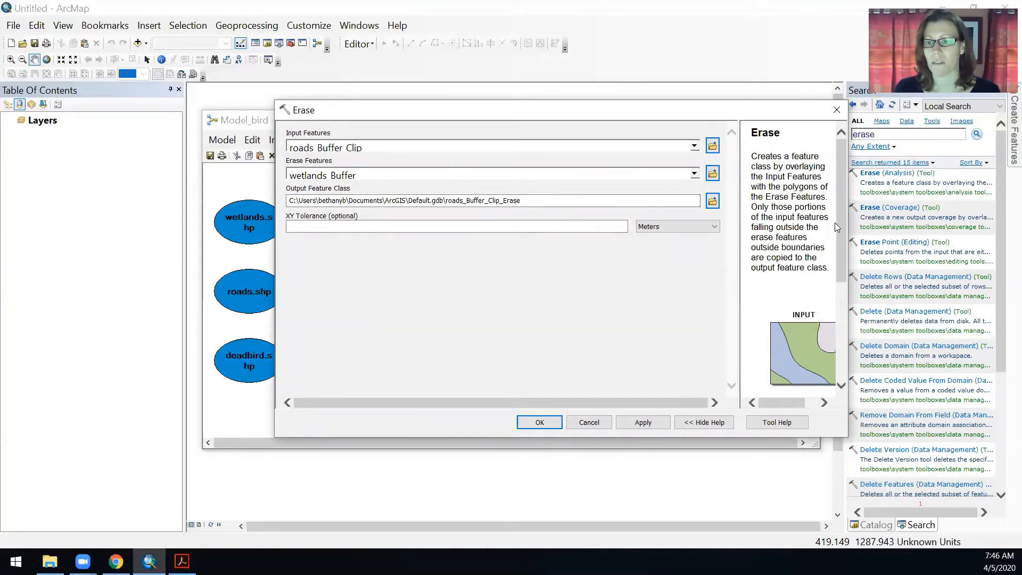
left_click_drag(844, 210, 843, 307)
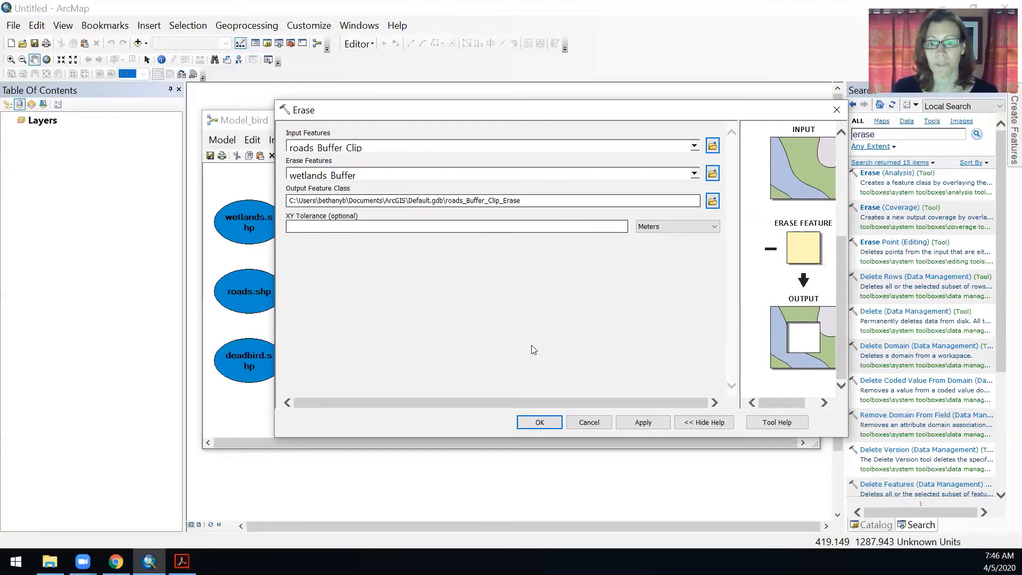
left_click(540, 423)
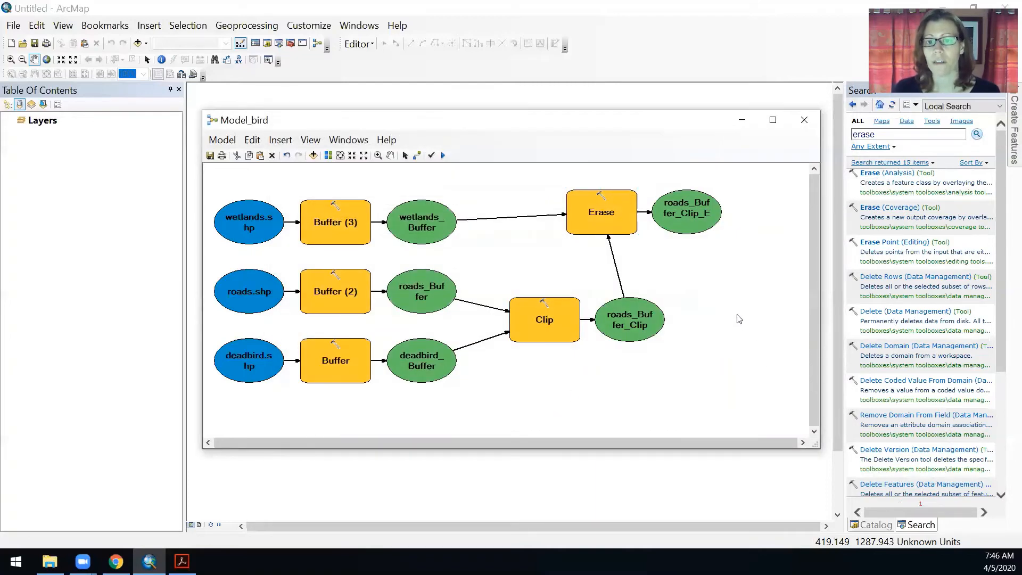
left_click(328, 155)
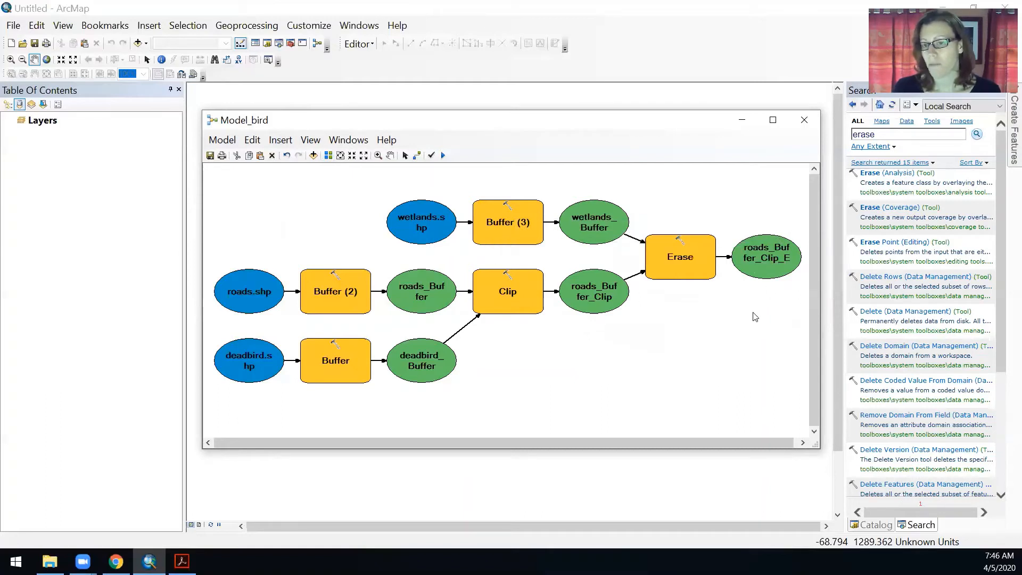
Rename the Erase output feature class in Default.gdb to deadbird_spray_suitability
double_click(767, 266)
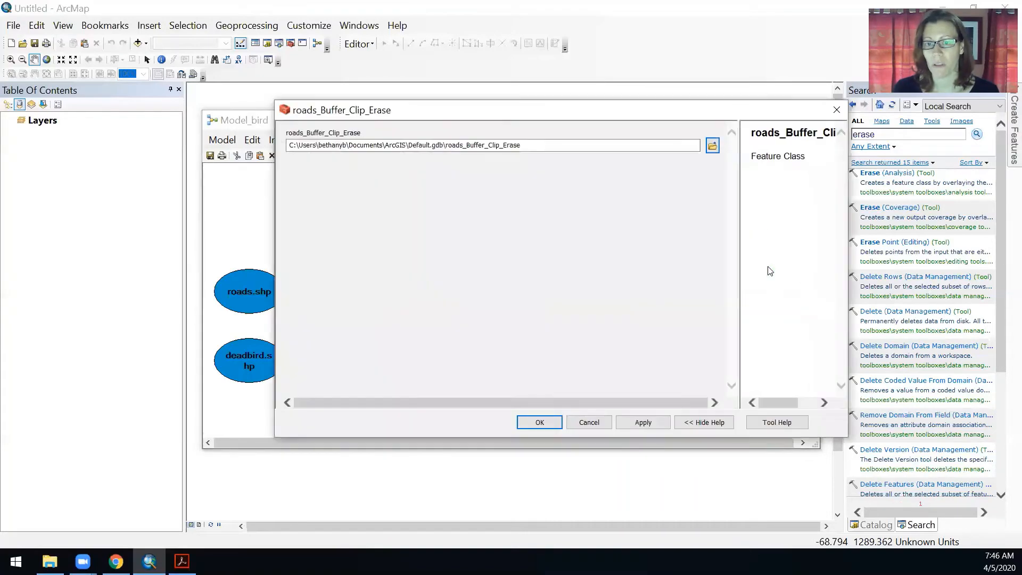
left_click(448, 143)
left_click_drag(447, 143, 594, 144)
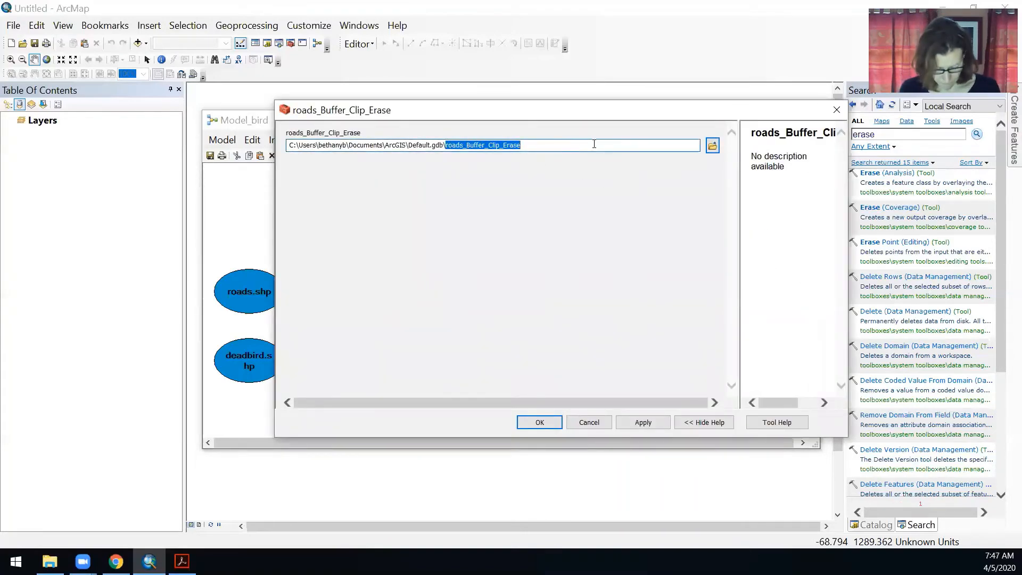
type("deadbird_")
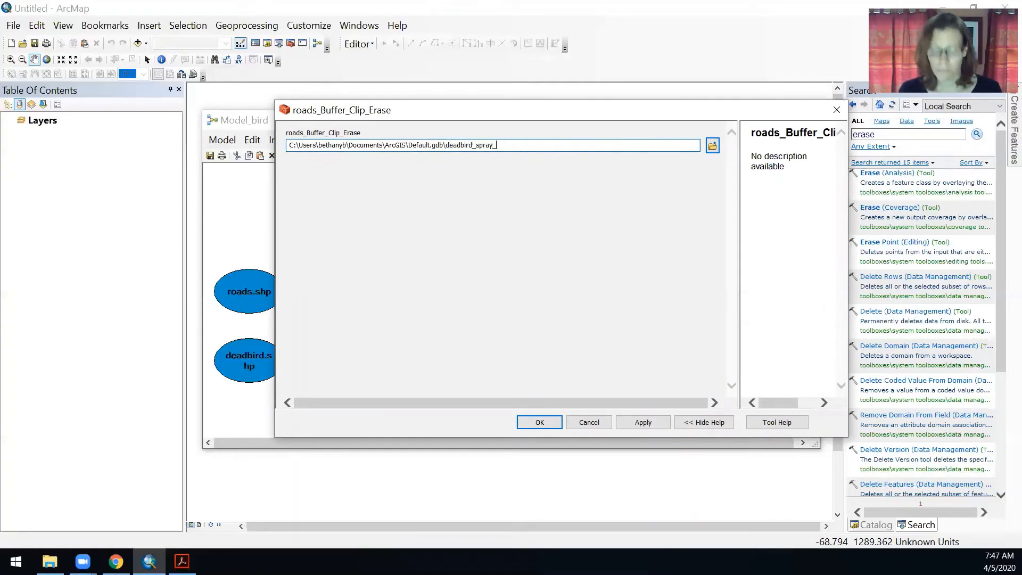
type("spray_suitability")
key("Return")
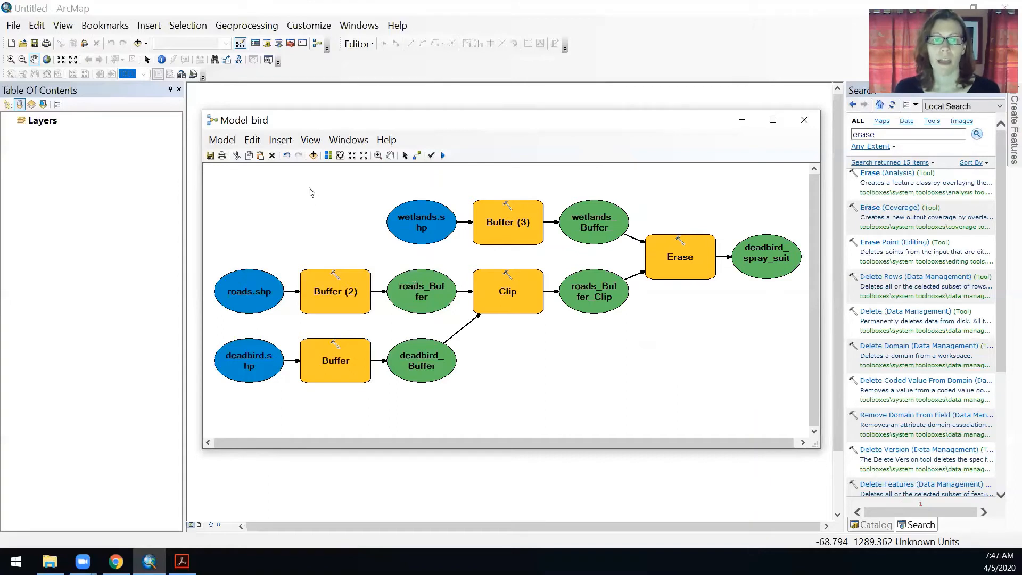
Save the model and run it
left_click(211, 156)
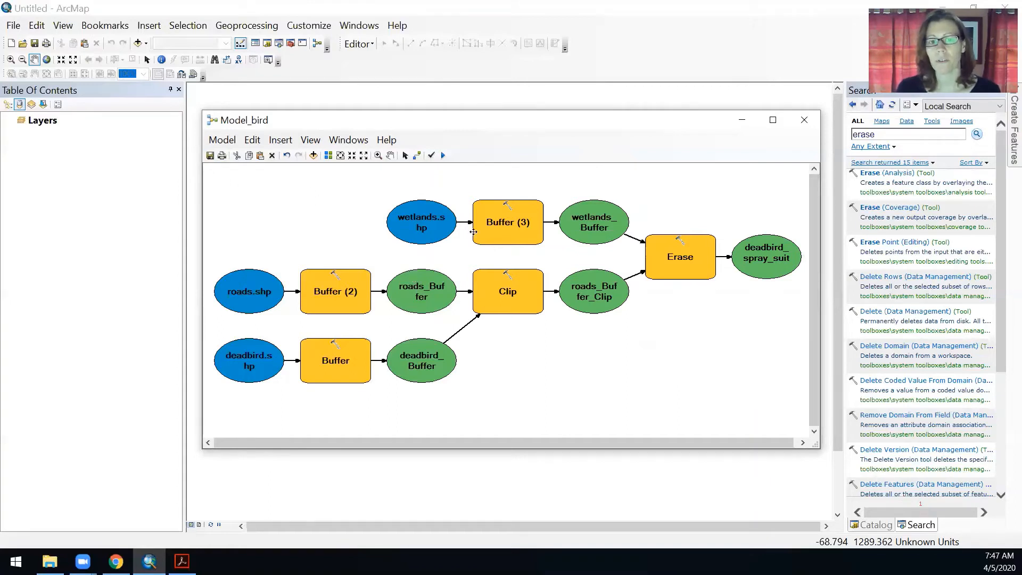
left_click(444, 156)
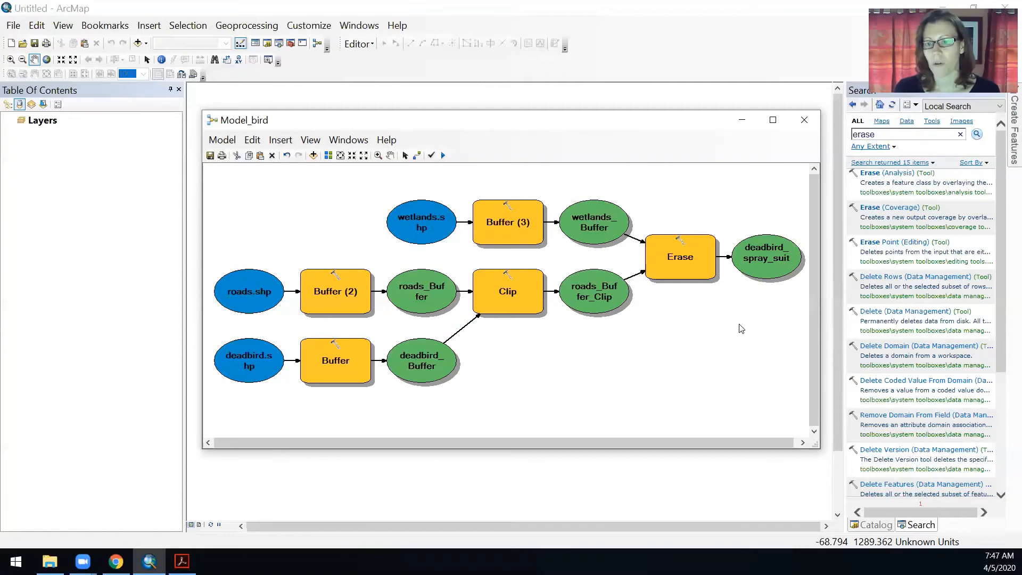
Add deadbird_spray_suitability from Default.gdb in the Catalog to the map
left_click(878, 525)
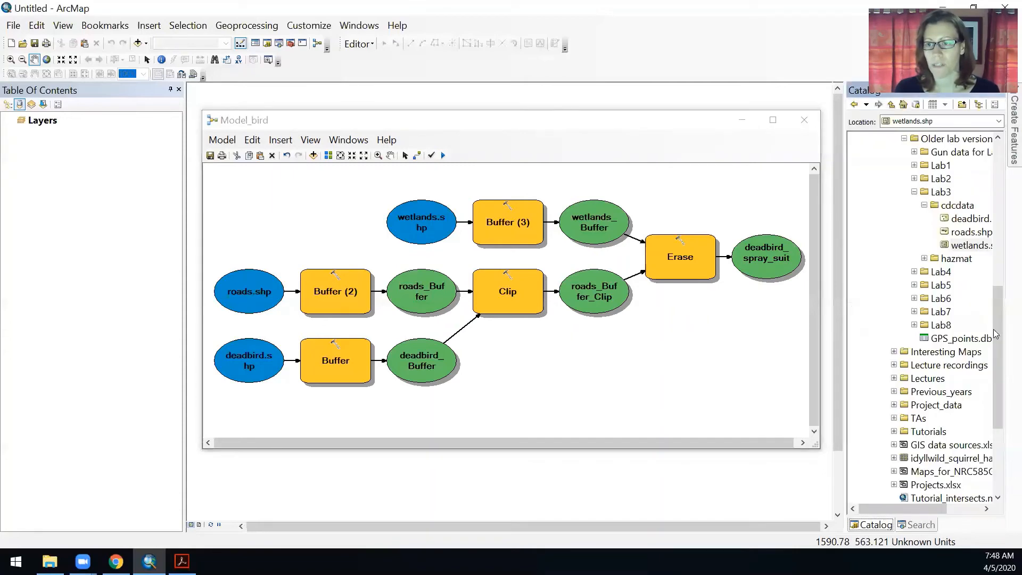
left_click_drag(997, 346, 992, 138)
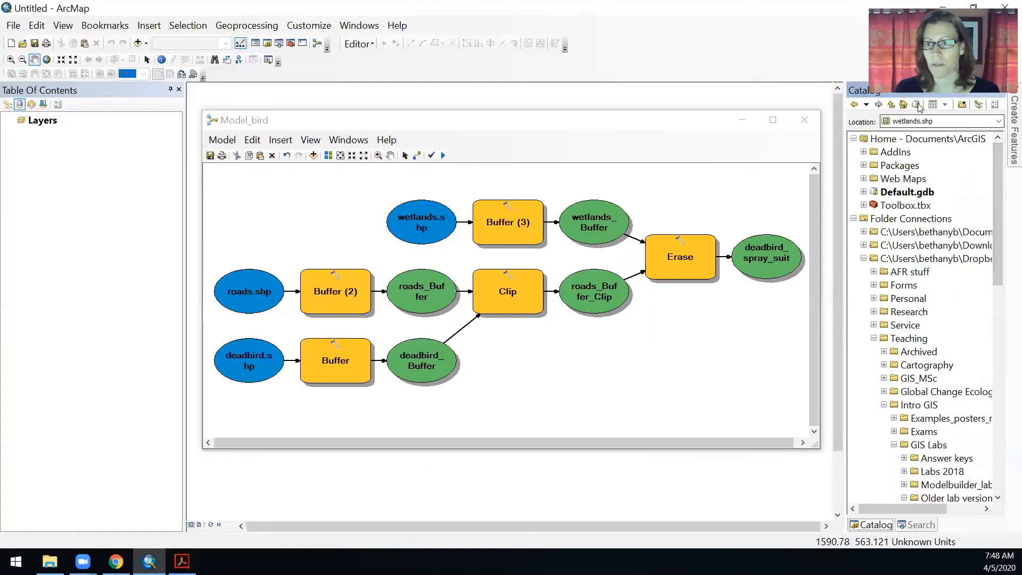
left_click(916, 105)
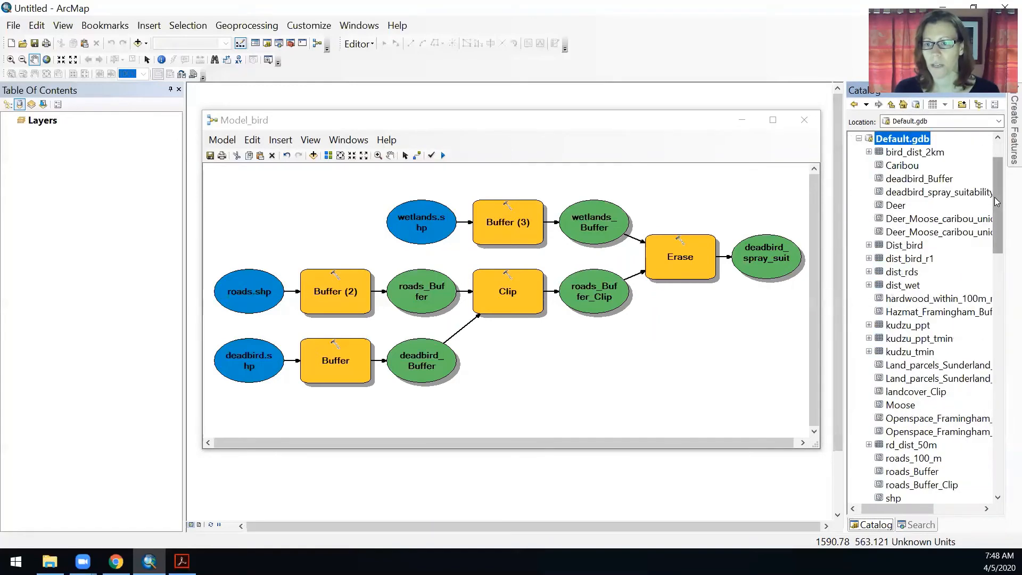
left_click_drag(997, 202, 1007, 239)
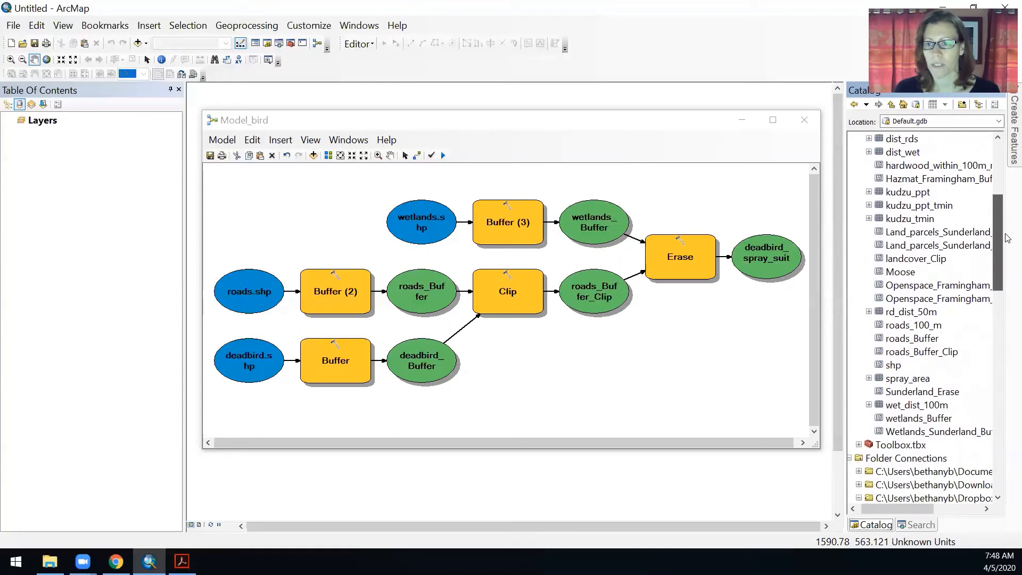
scroll(969, 223, "up", 5)
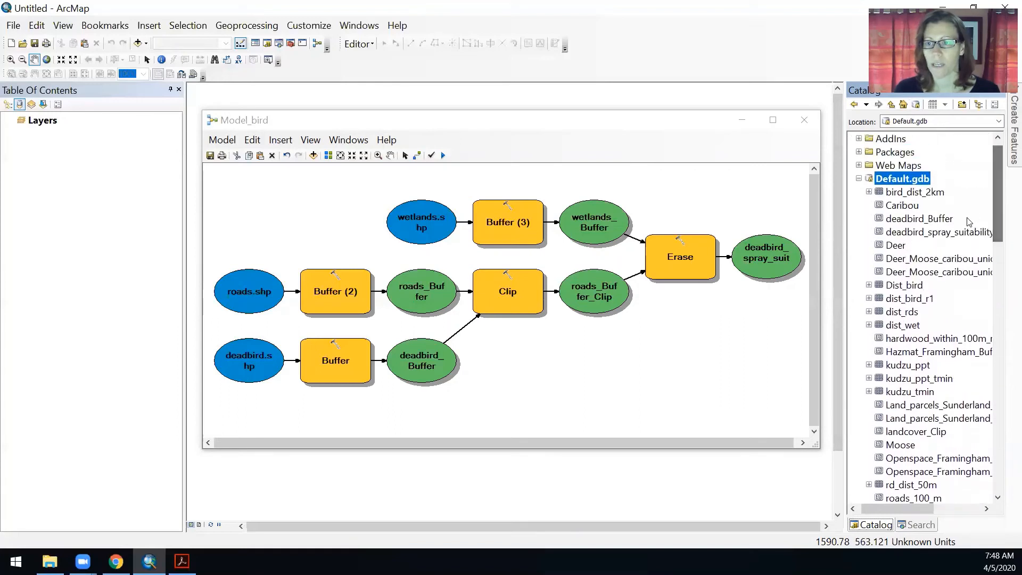
left_click_drag(951, 237, 64, 244)
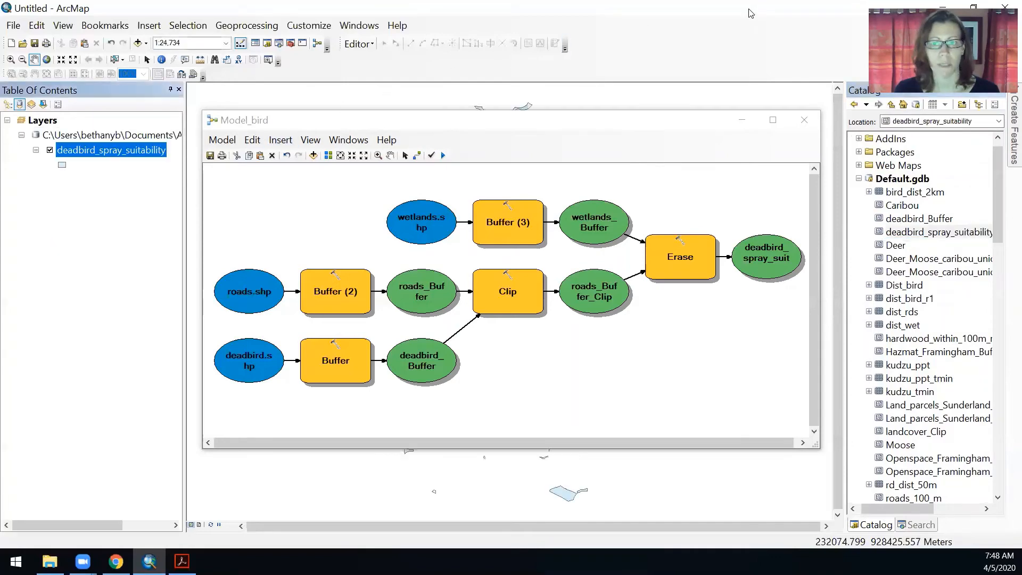
Minimize the model window to inspect the output layer on the map, then restore the model window
left_click(736, 120)
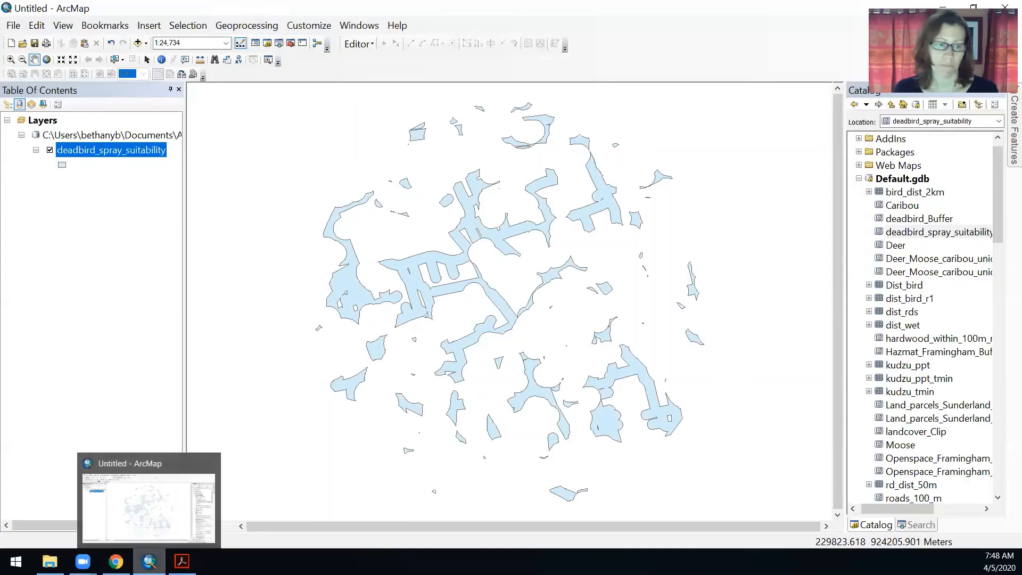
left_click(149, 562)
left_click(149, 562)
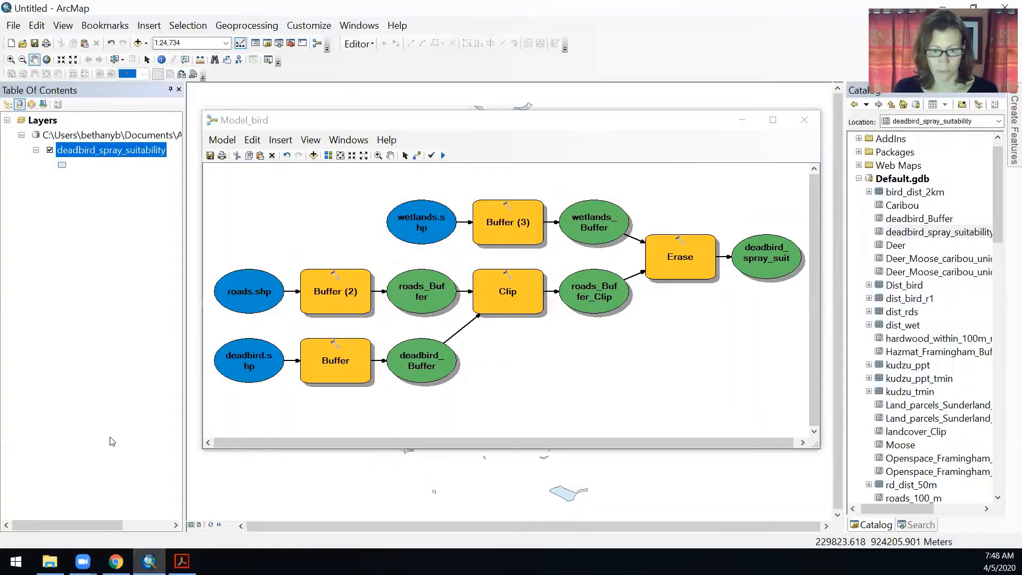
left_click(602, 121)
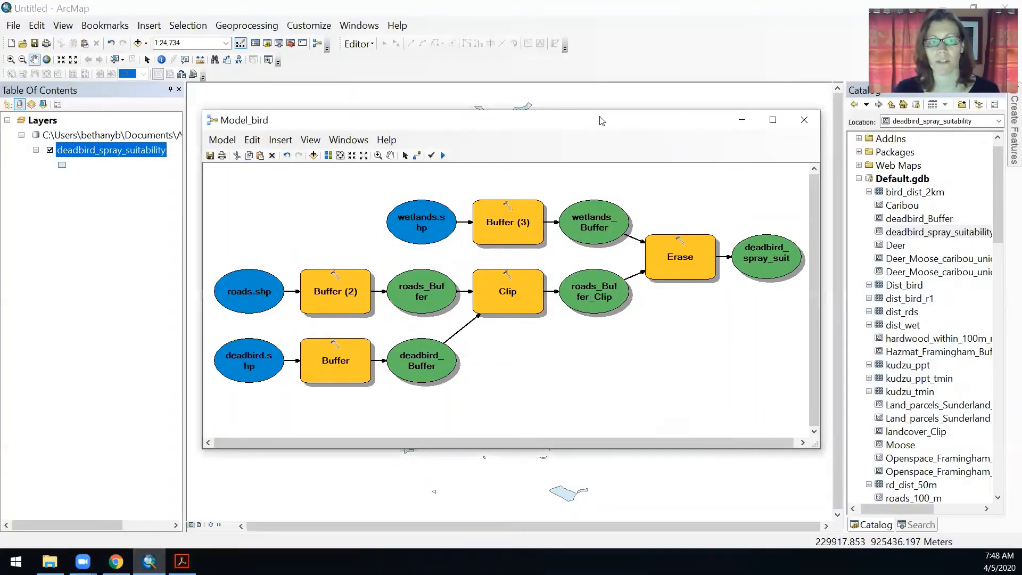
left_click_drag(600, 118, 604, 120)
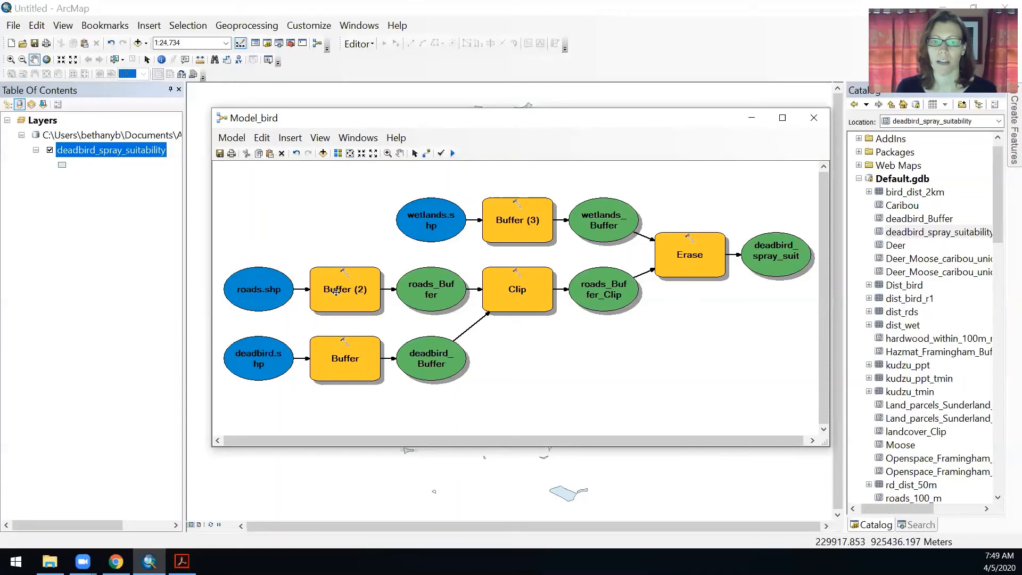
Set the roads Buffer (2) distance to 75 meters
left_click_drag(351, 298, 345, 295)
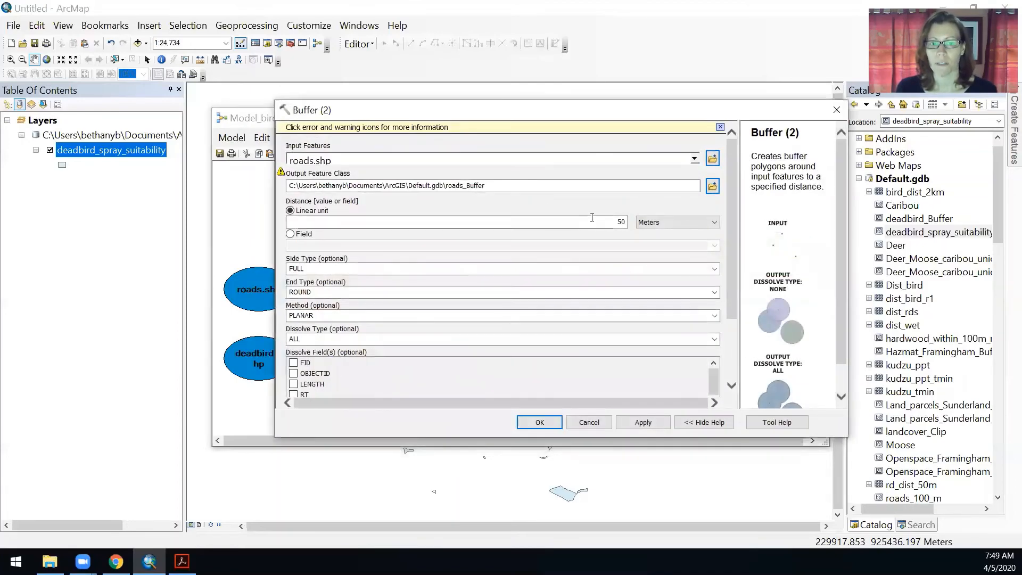
left_click(605, 220)
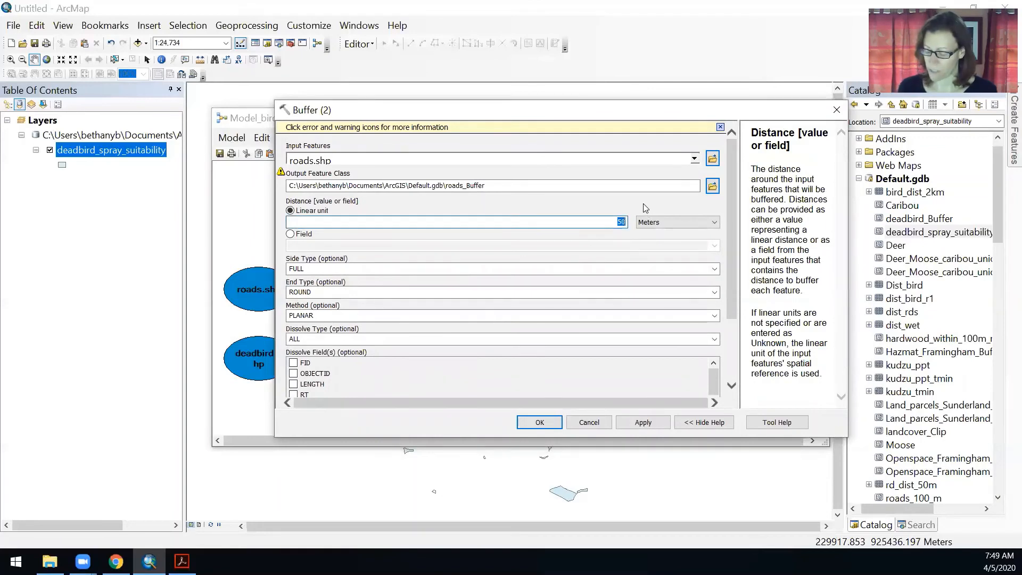
type("7")
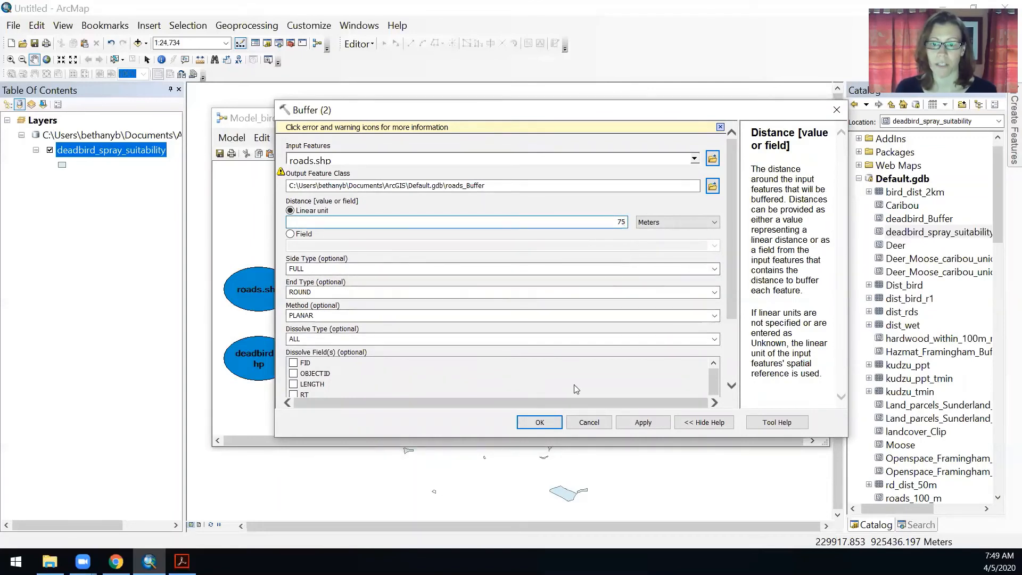
left_click(537, 421)
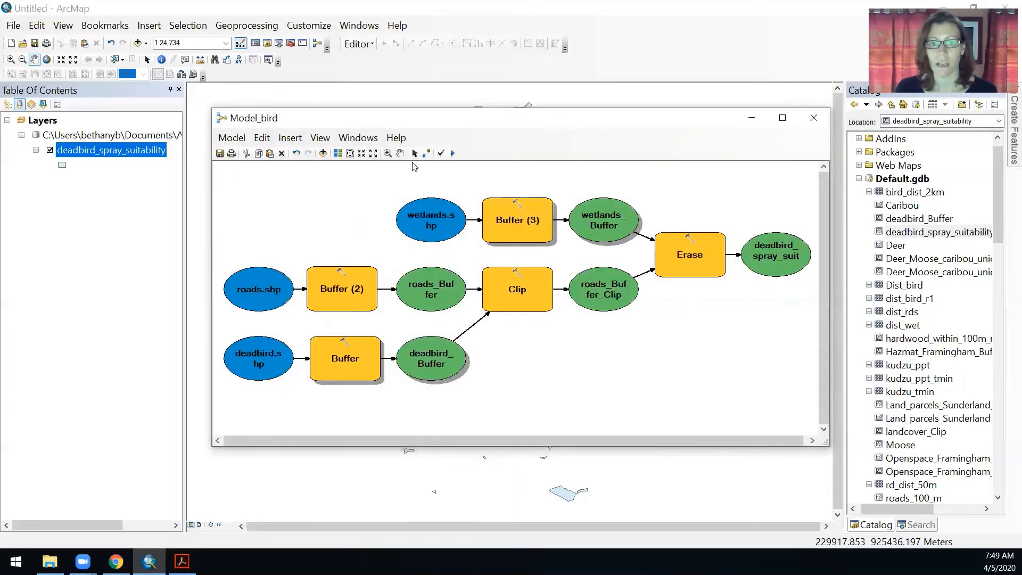
Validate the model and set the Erase output to deadbird_spray_suitability_75m_rd in Default.gdb
left_click(441, 154)
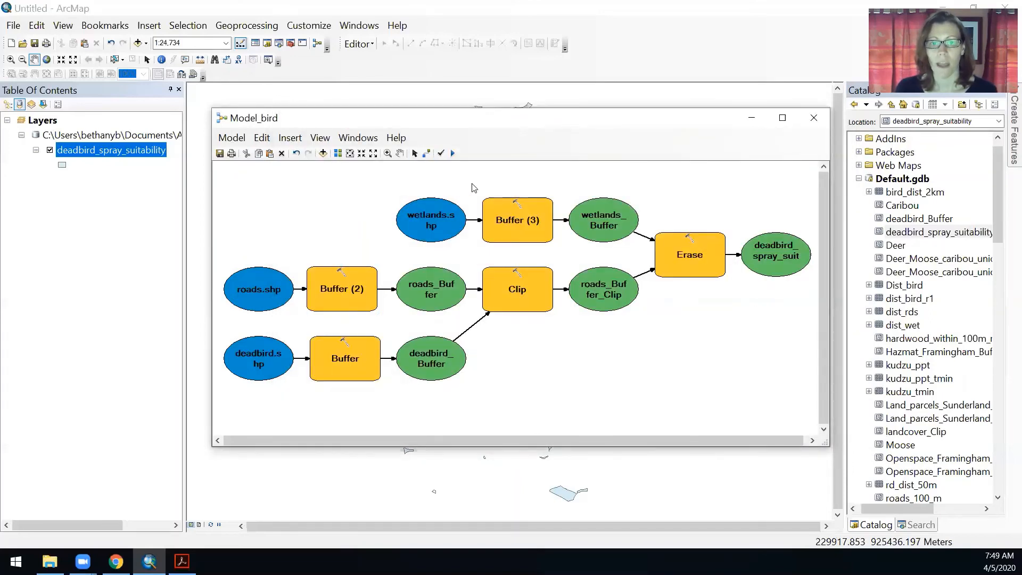
double_click(759, 249)
left_click(539, 145)
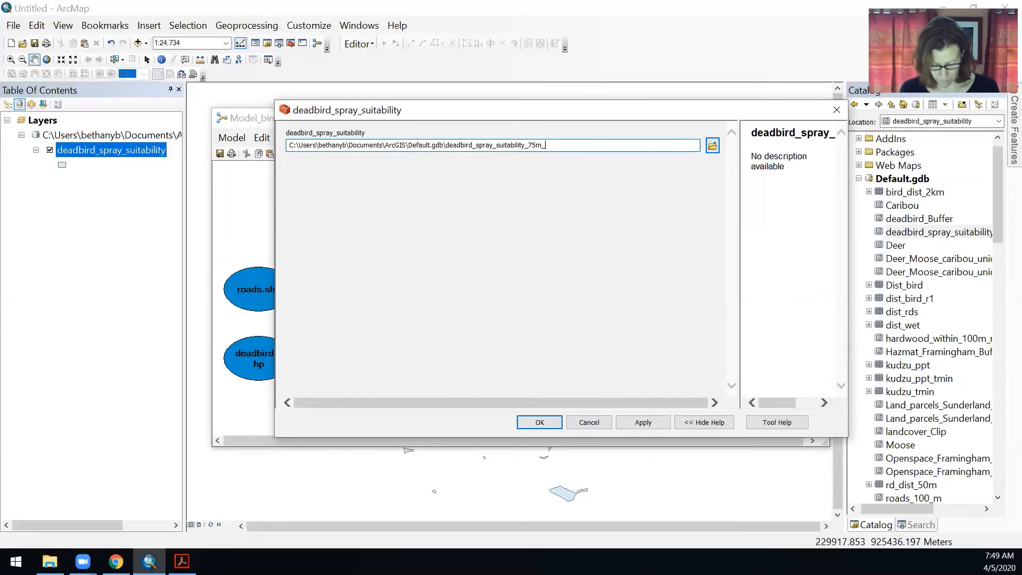
left_click(538, 423)
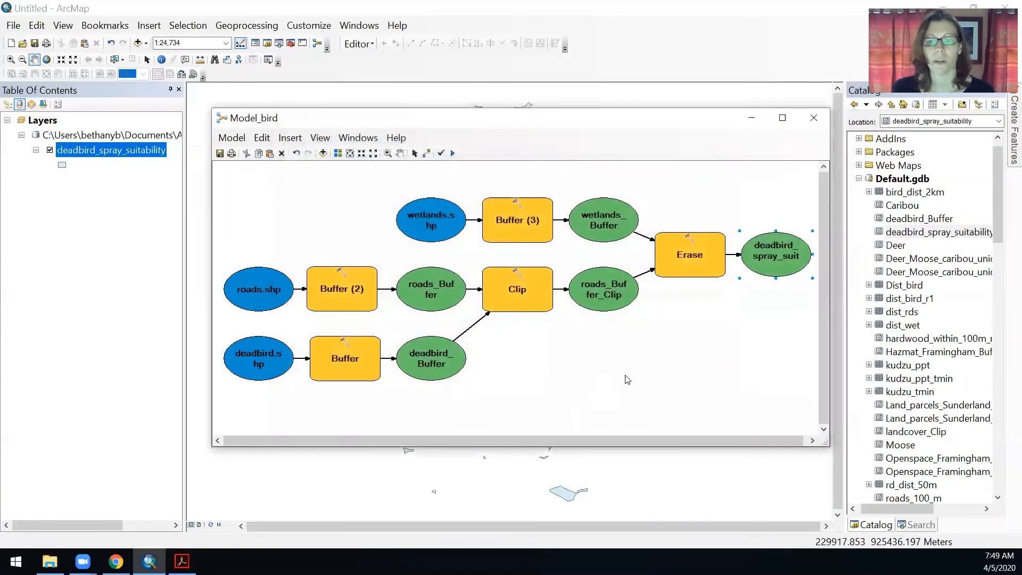
Run the model and minimize the model window
left_click(454, 154)
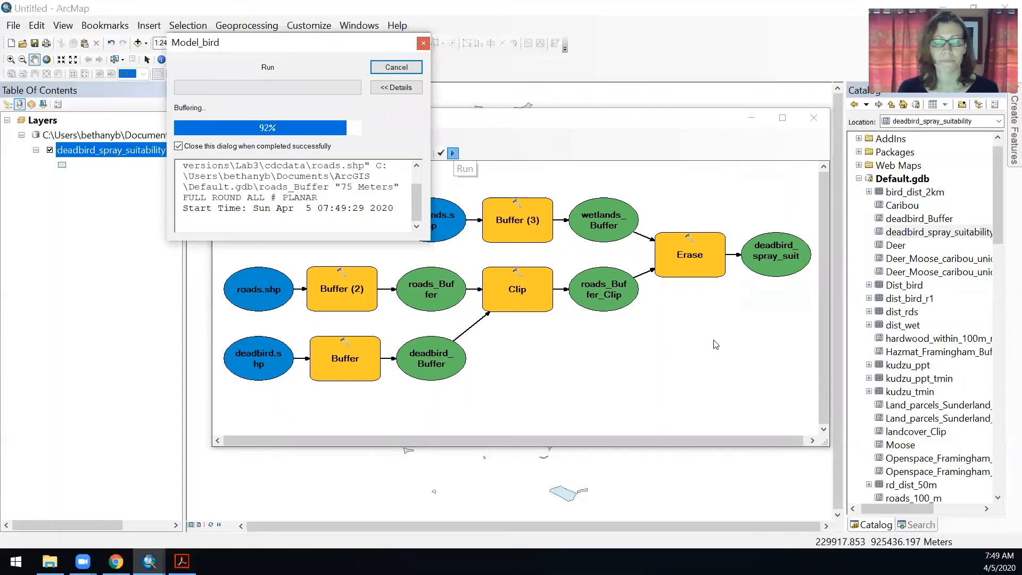
left_click(752, 117)
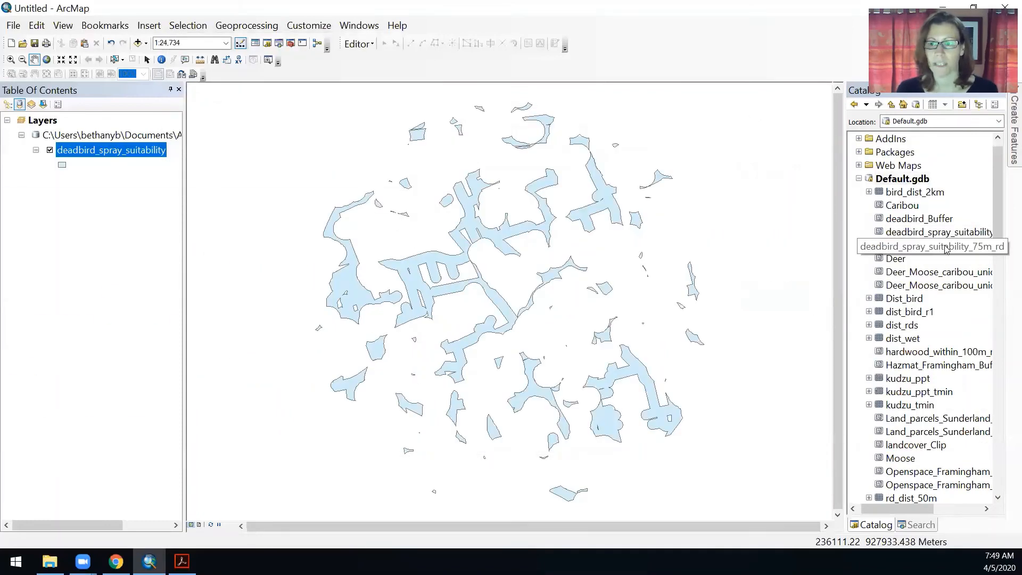
Add deadbird_spray_suitability_75m_rd from the Catalog to the map and toggle its visibility to compare with the earlier output
left_click_drag(945, 248, 431, 265)
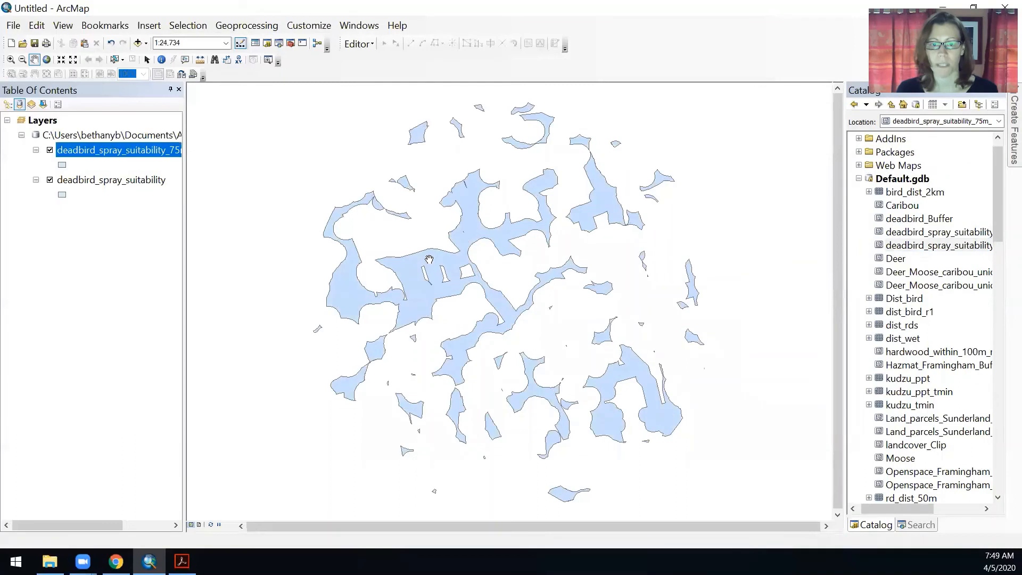
left_click(50, 151)
left_click(49, 151)
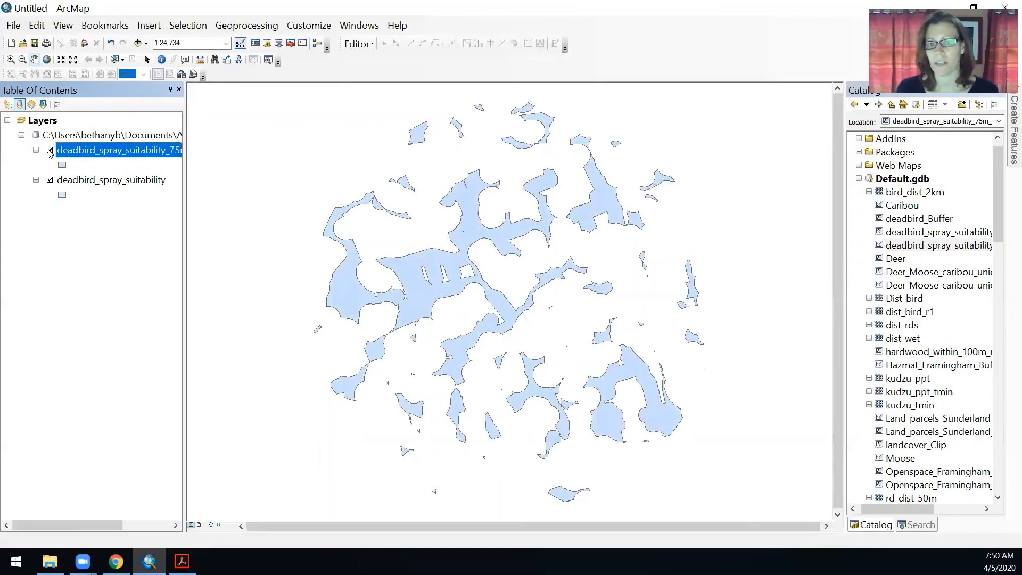
left_click(50, 150)
left_click(50, 150)
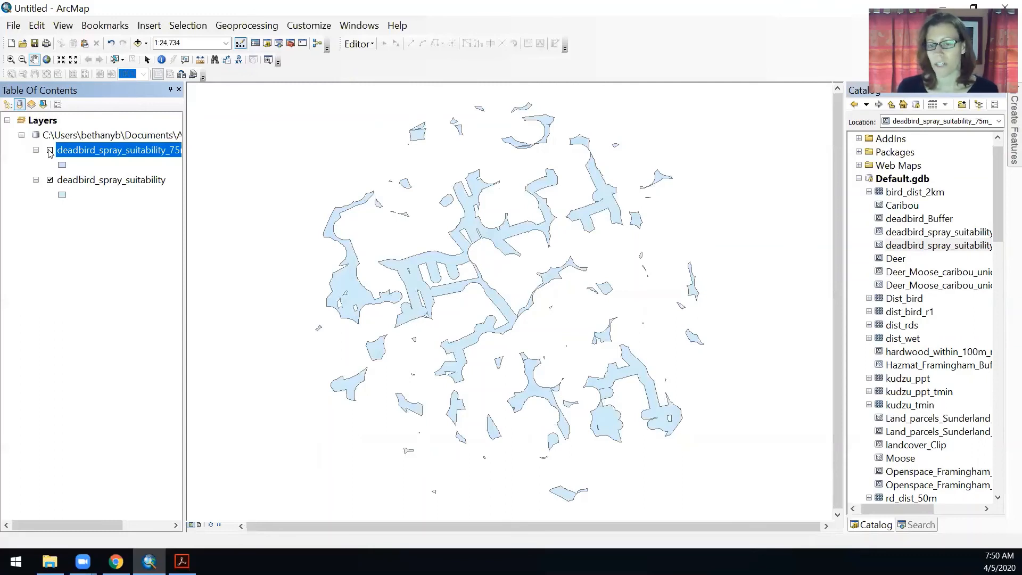
left_click(50, 151)
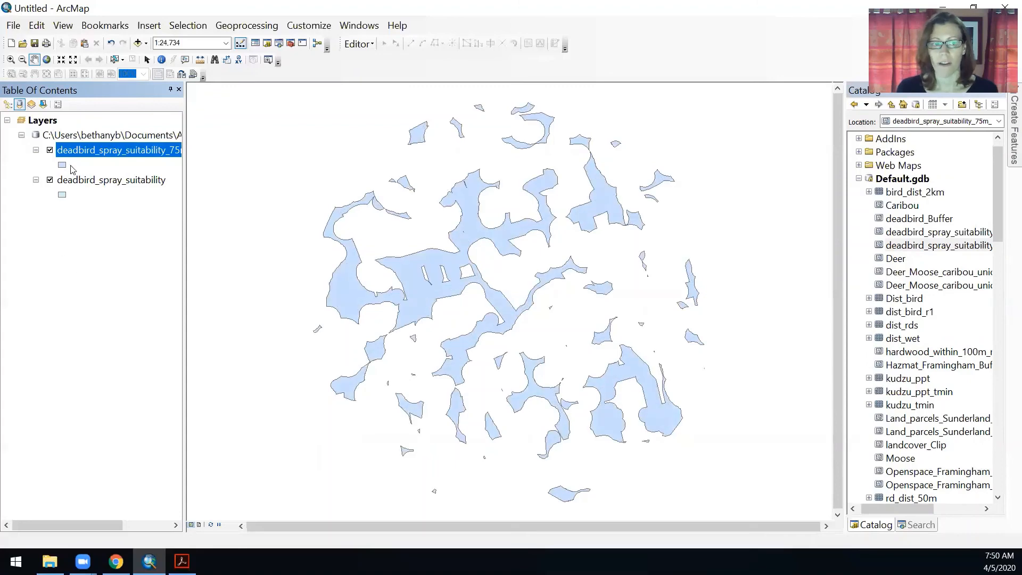
Open the attribute table of deadbird_spray_suitability_75m_rd
right_click(79, 150)
left_click(123, 191)
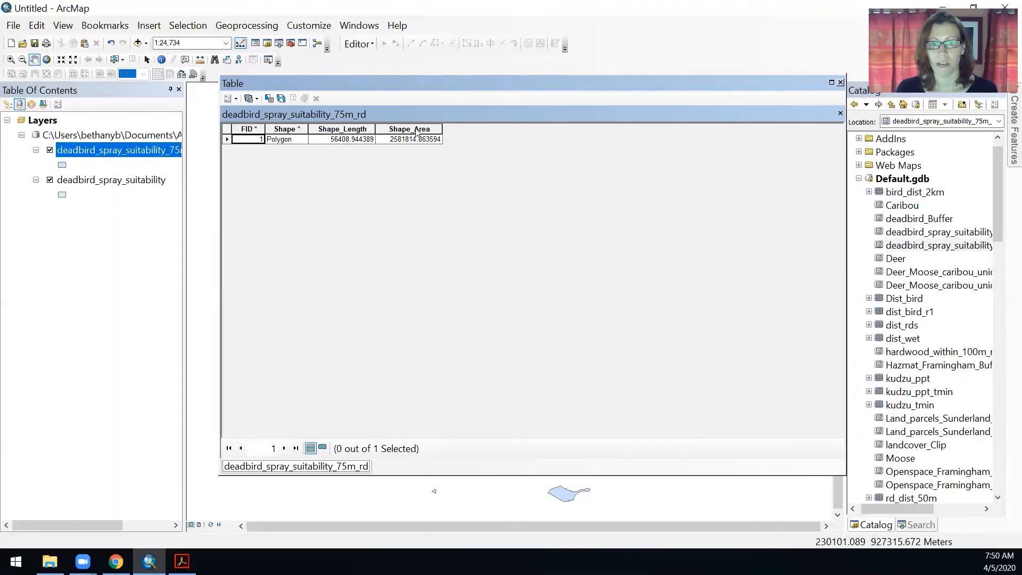
left_click(414, 129)
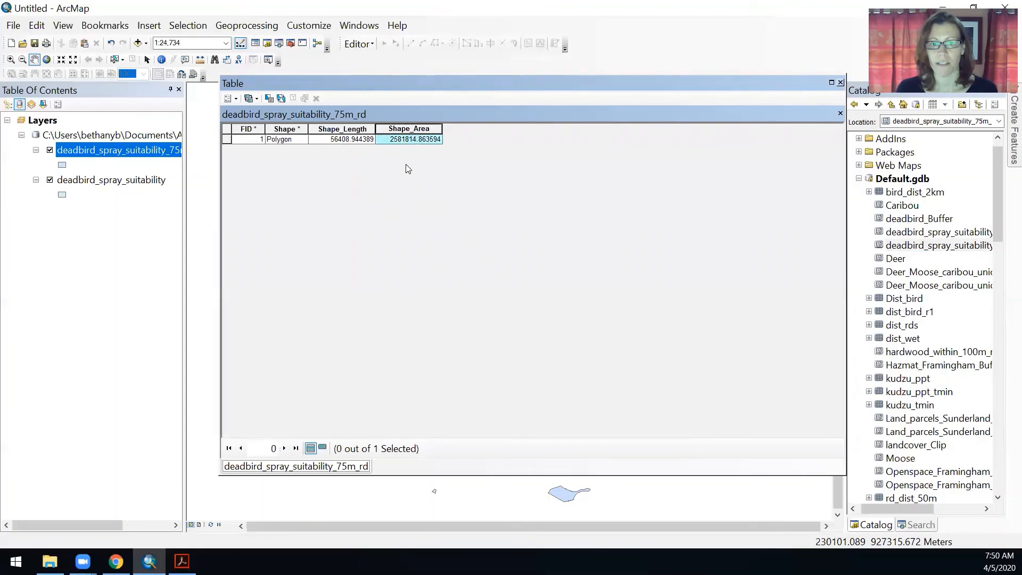
Add a short integer field named Area_km2 to the table
left_click(237, 99)
left_click(281, 195)
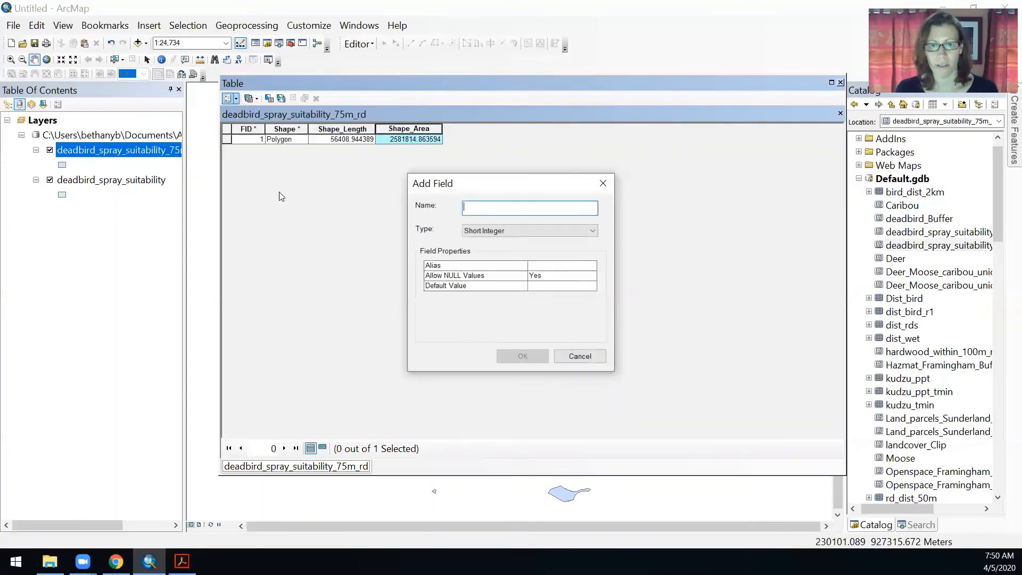
type("Area")
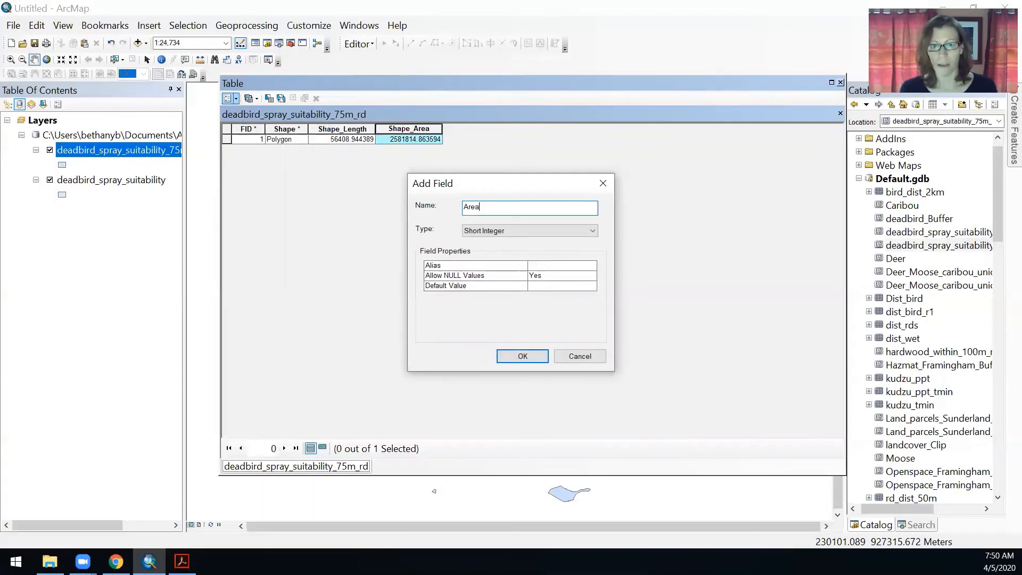
type("_km2")
key("Return")
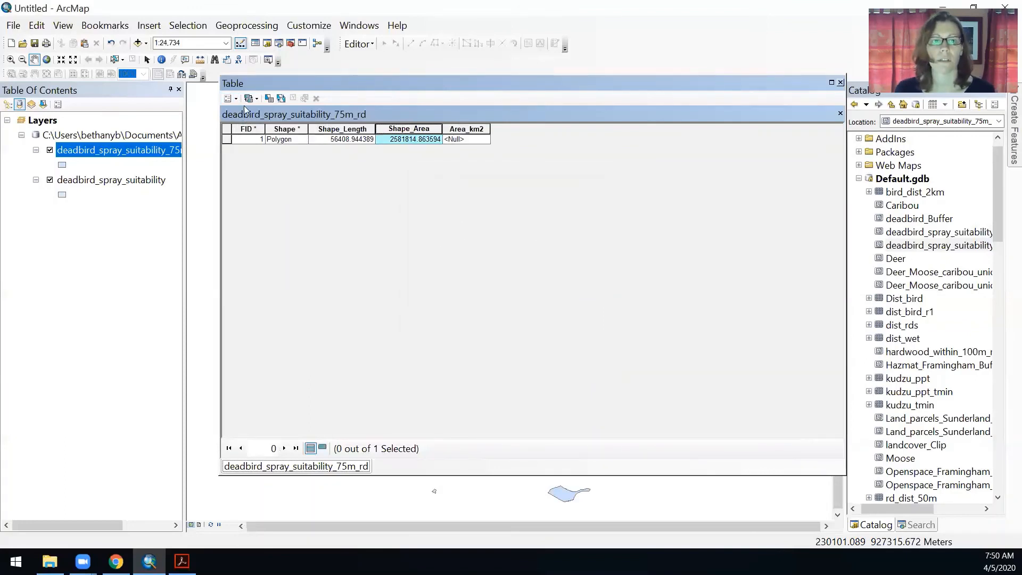
Delete the Area_km2 field
left_click(469, 129)
right_click(472, 128)
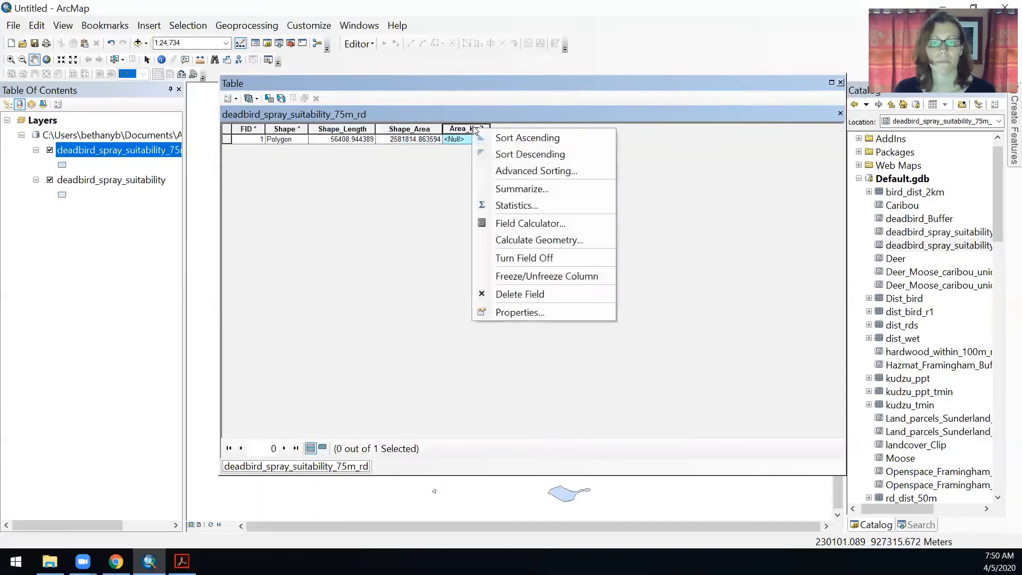
left_click(522, 296)
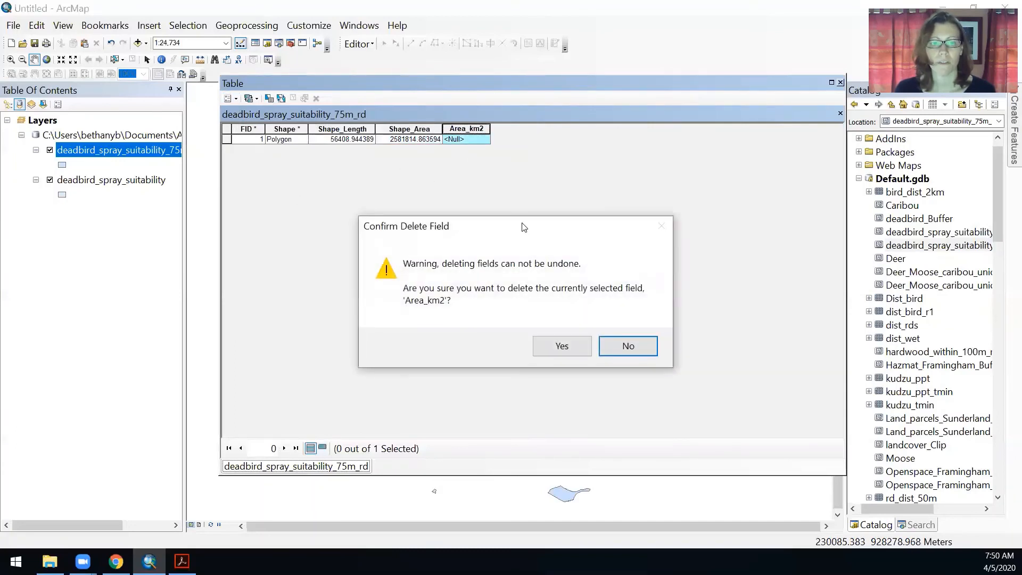
left_click(571, 341)
Add a Float field named Area_km2 to the table
left_click(230, 98)
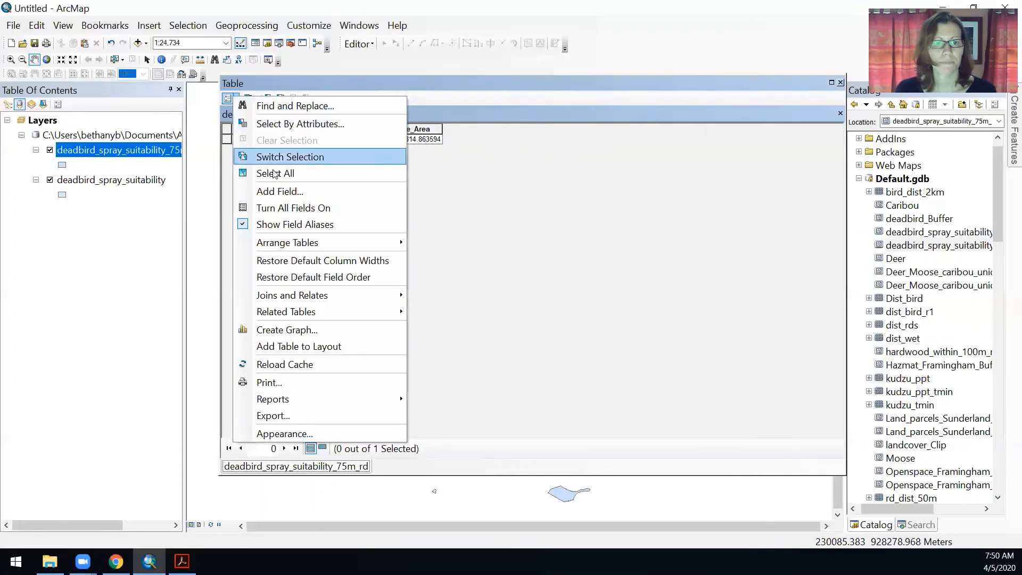
left_click(285, 194)
type("Area_km2")
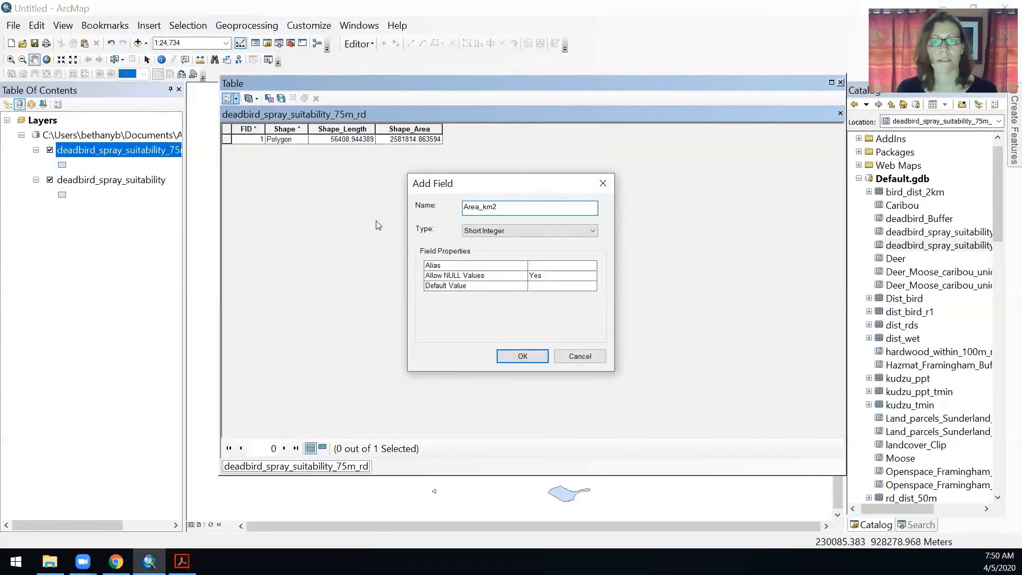
left_click(530, 230)
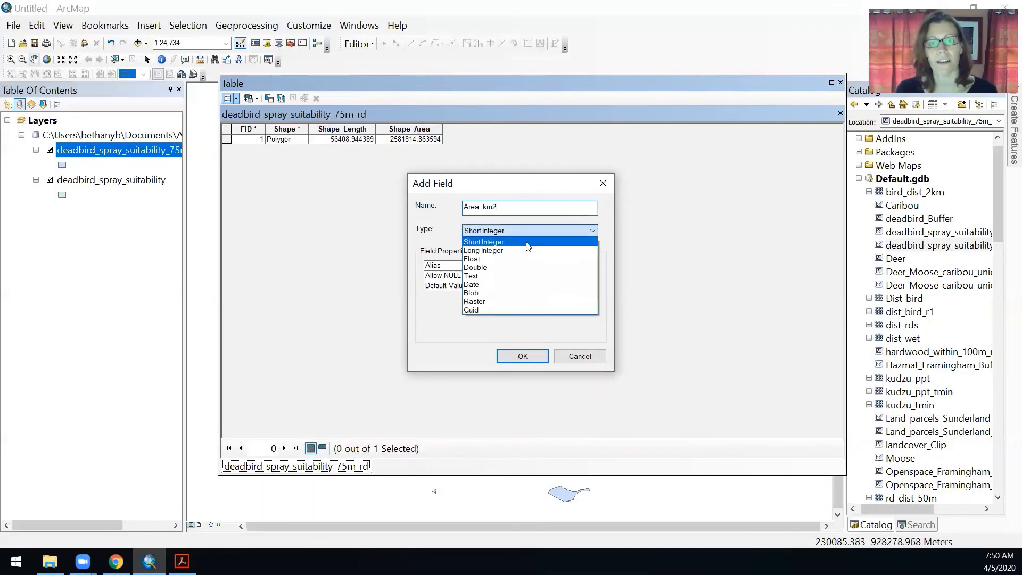
left_click(528, 258)
left_click(521, 357)
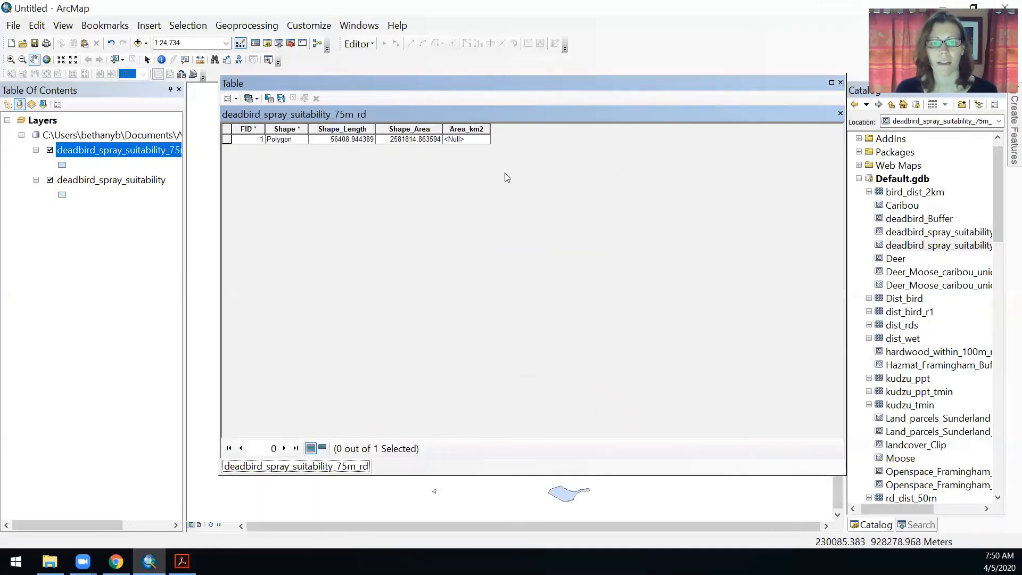
Calculate the Area_km2 field's geometry as area in square kilometers, then close the table
right_click(471, 129)
left_click(522, 239)
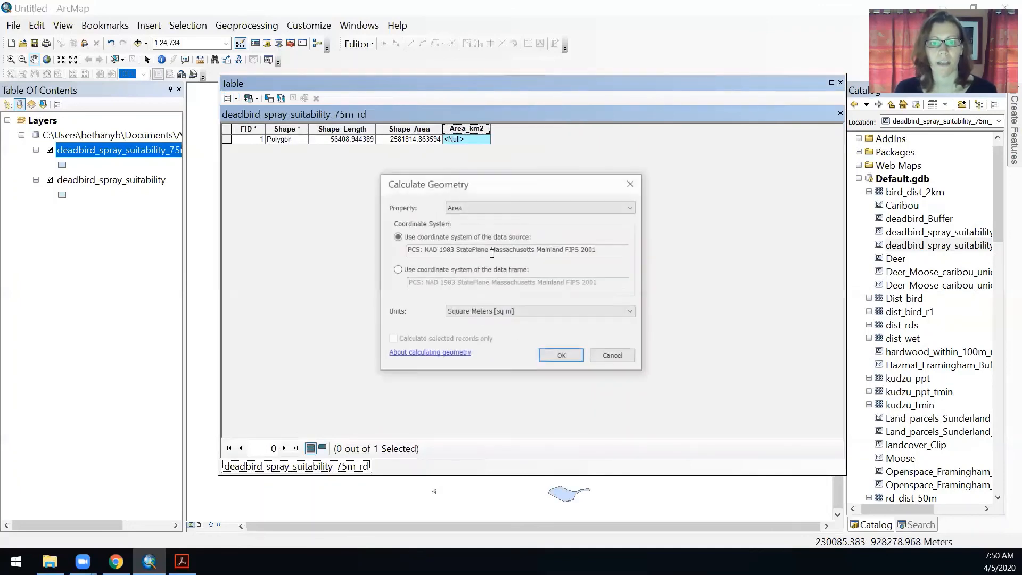
left_click(484, 313)
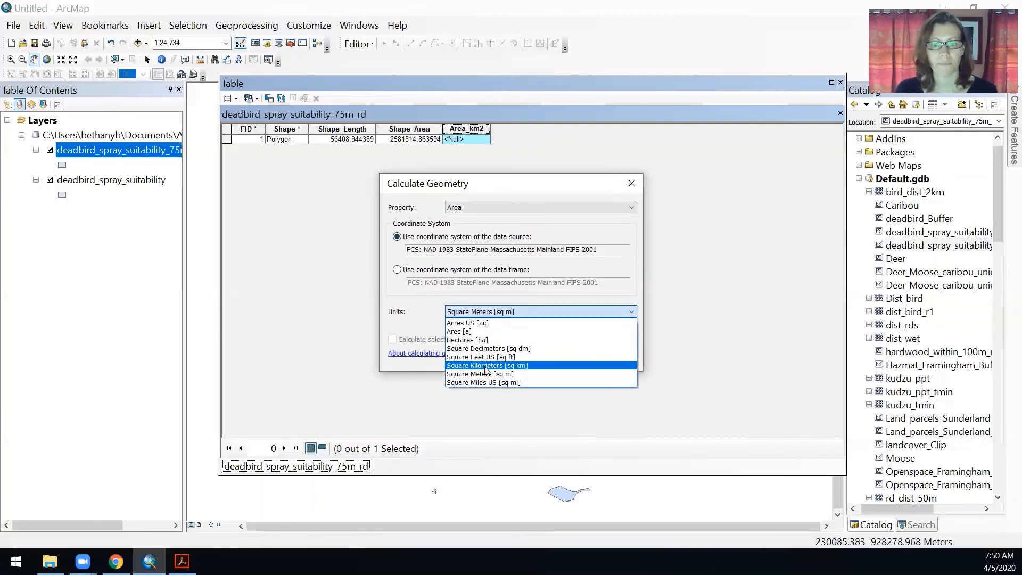
left_click(482, 366)
left_click(579, 357)
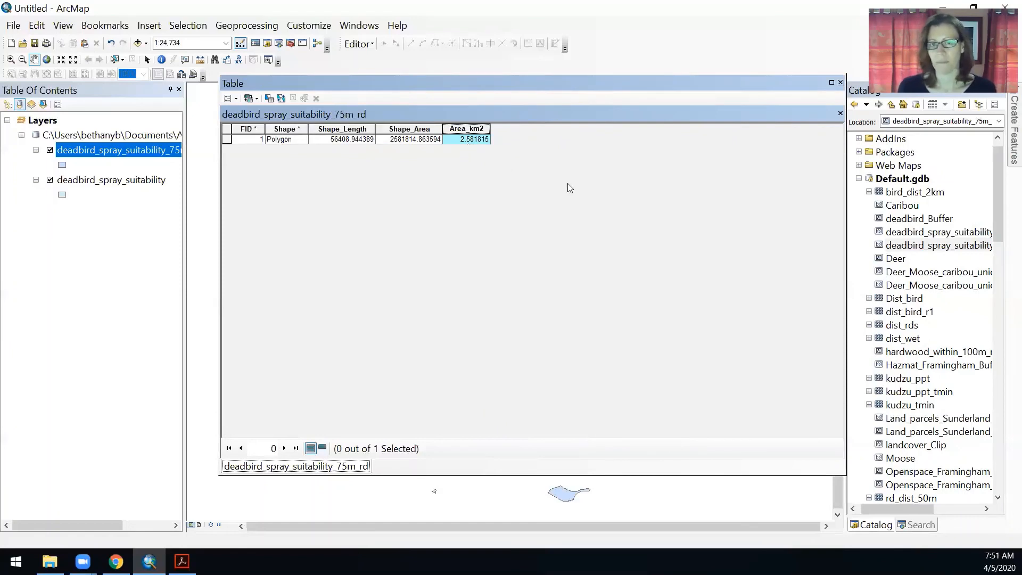
left_click(841, 83)
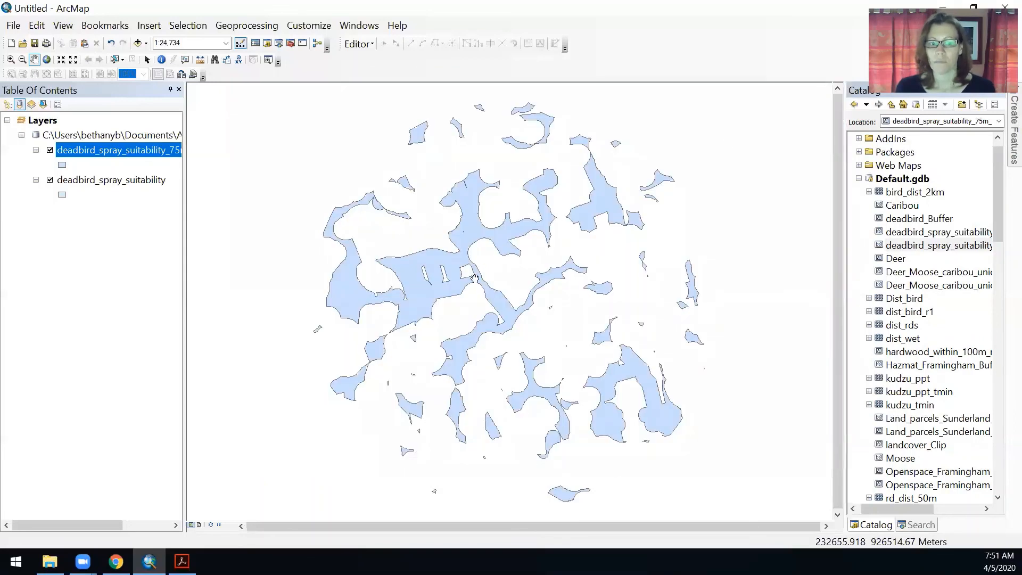